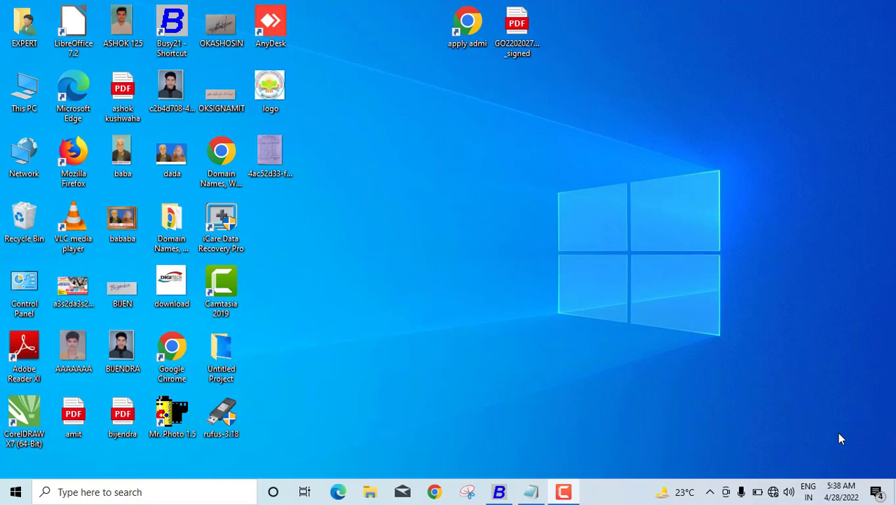
# Step: Restore the Notepad note with the 55000 at 7.5% monthly interest question
pyautogui.click(531, 492)
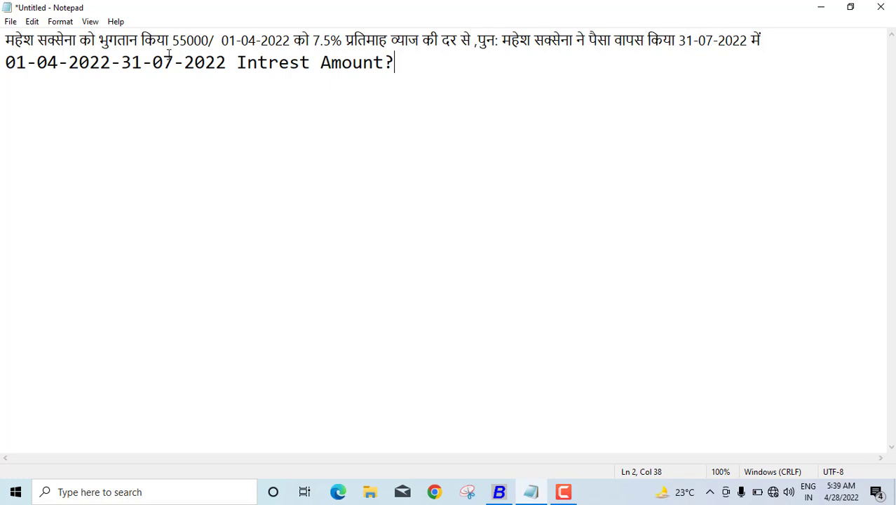
# Step: Turn on Account wise Interest Rate in the Accounts features and save it
pyautogui.click(505, 493)
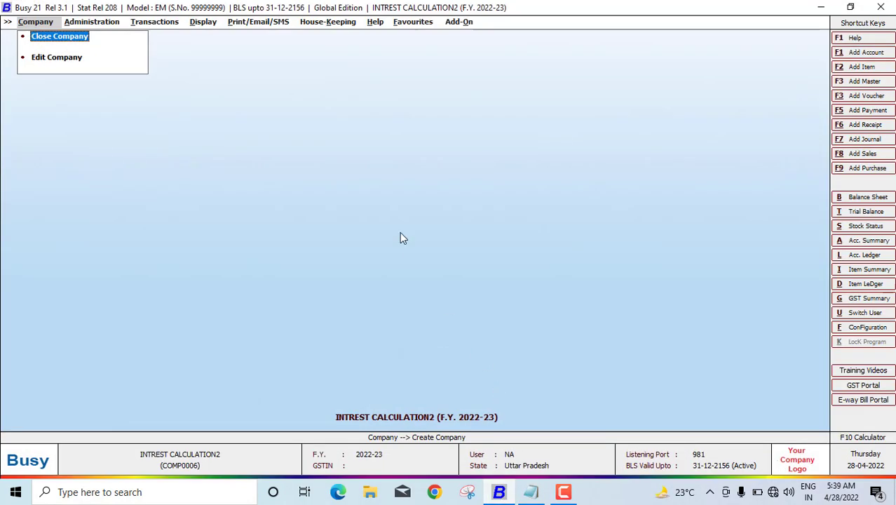
pyautogui.click(100, 22)
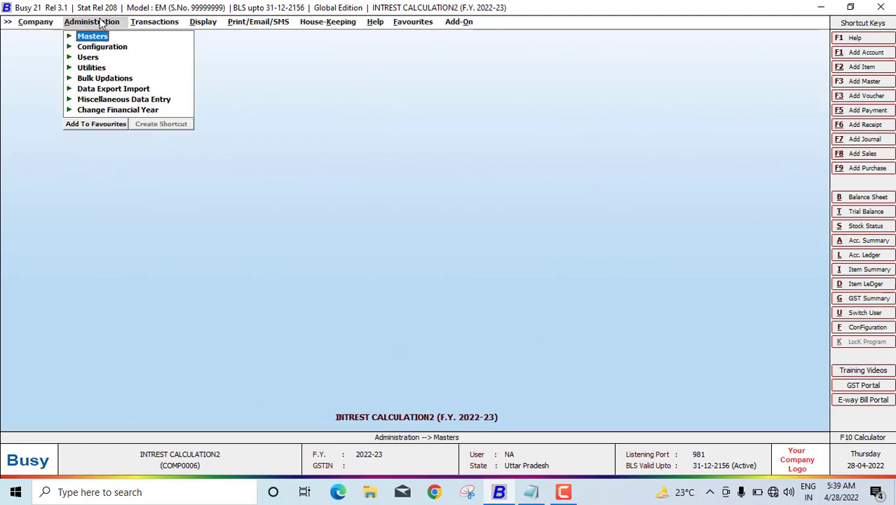
pyautogui.click(114, 48)
pyautogui.click(115, 47)
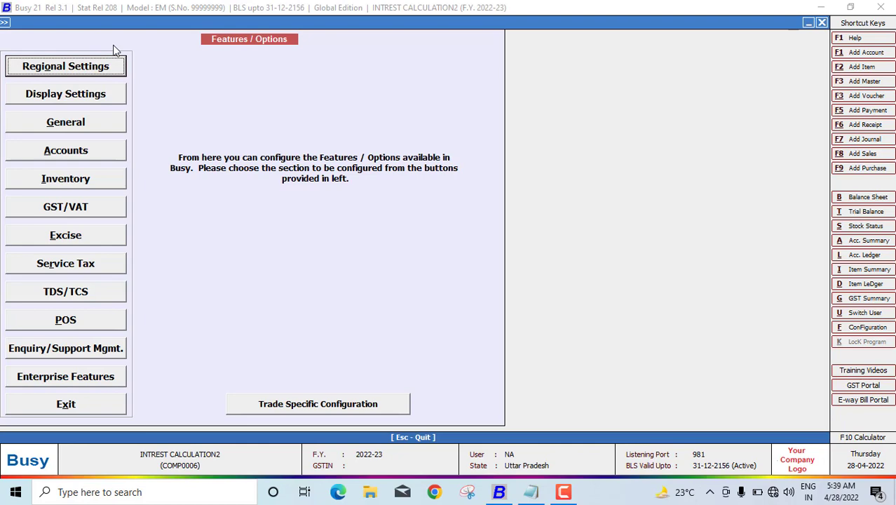
pyautogui.click(78, 153)
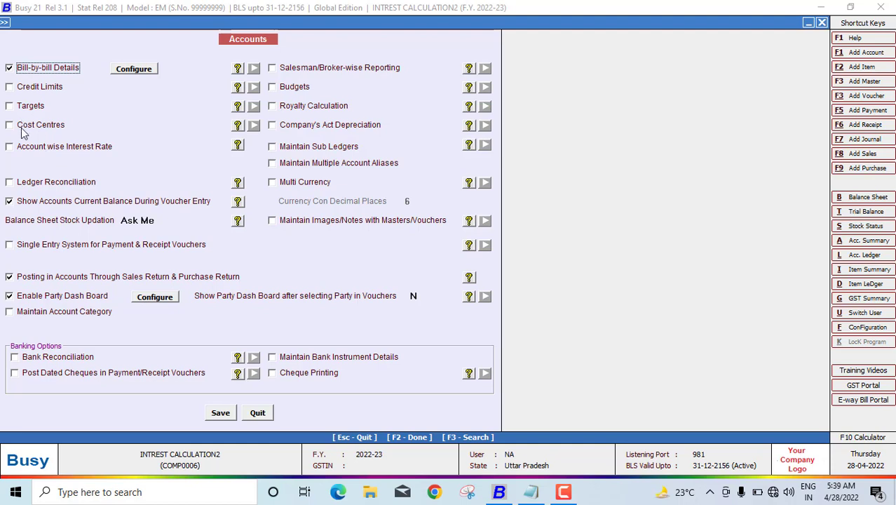
pyautogui.click(14, 149)
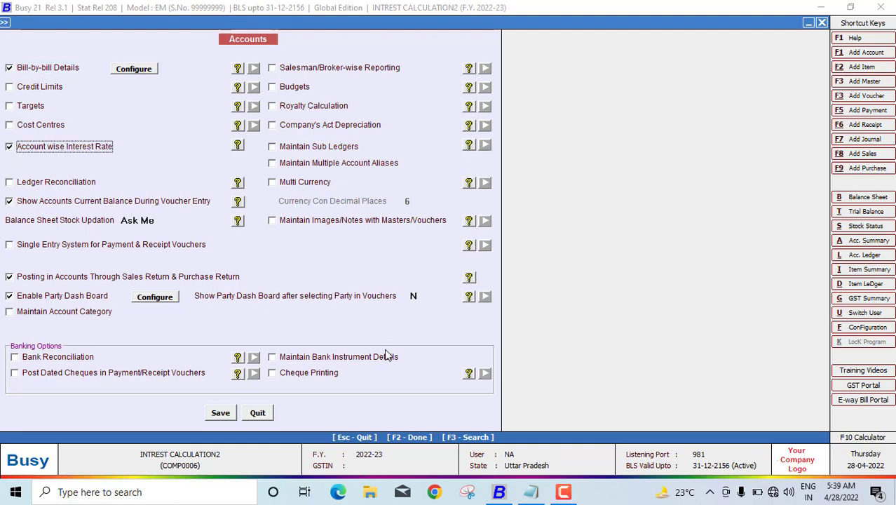
pyautogui.click(220, 414)
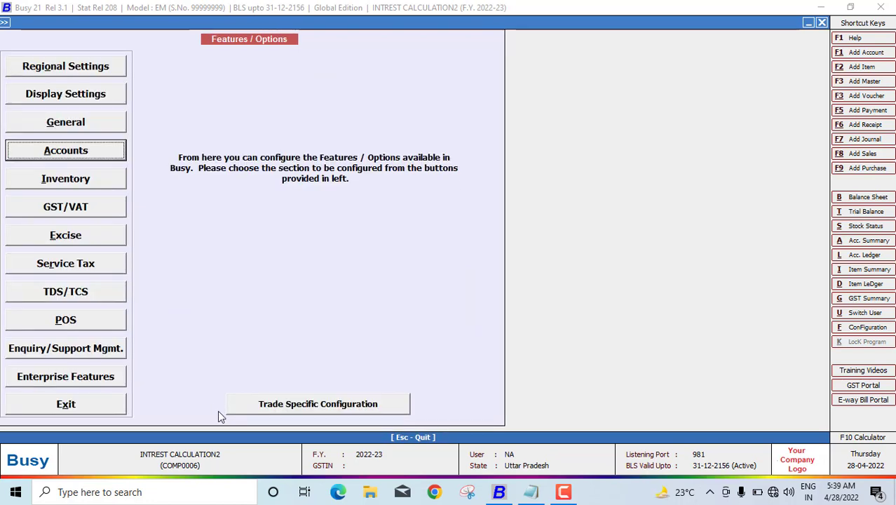
pyautogui.press('Escape')
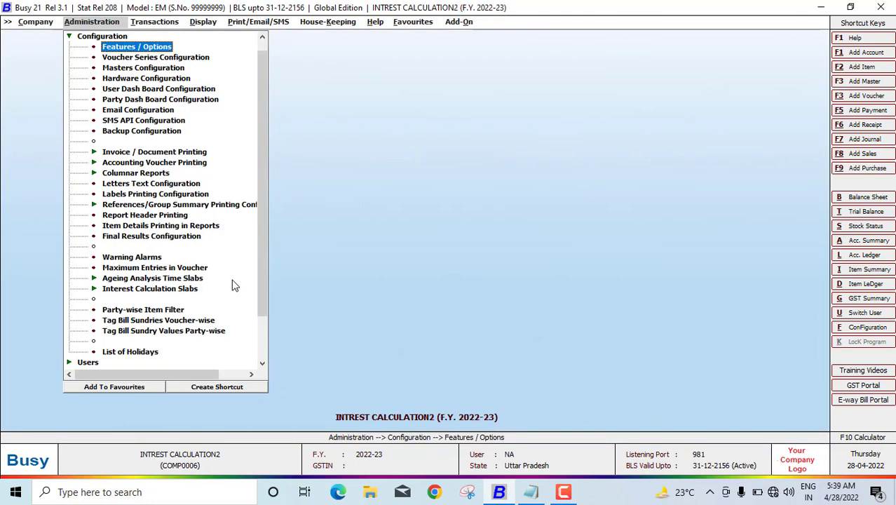
# Step: Start a new account with the customer's name in the Sundry Debtors group
pyautogui.press('Escape')
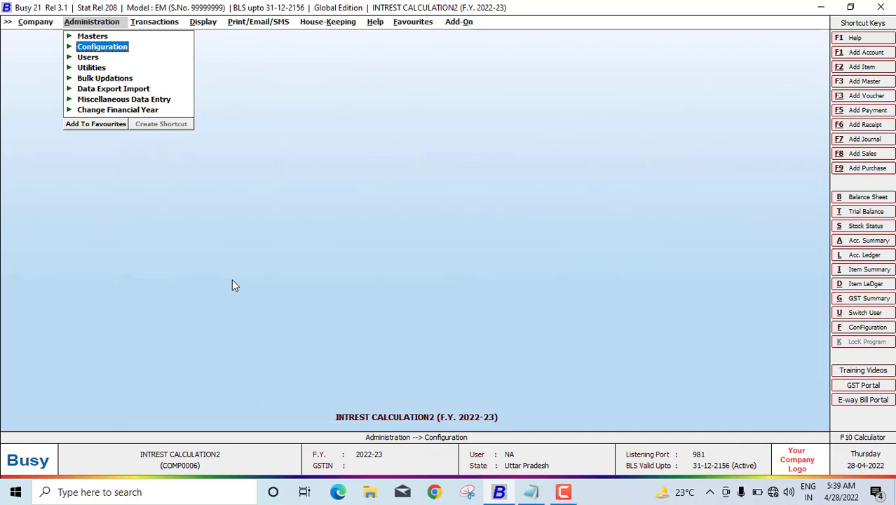
pyautogui.press('Up')
pyautogui.press('Return')
pyautogui.press('Return')
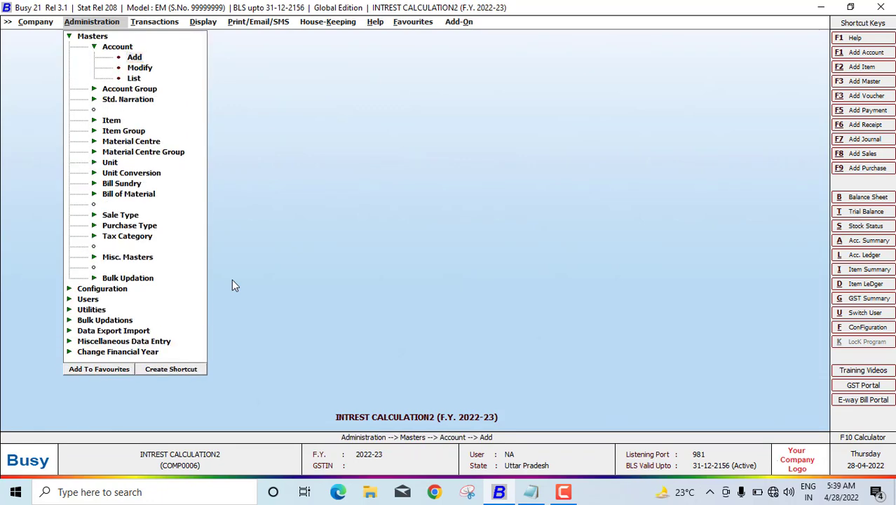
pyautogui.press('Return')
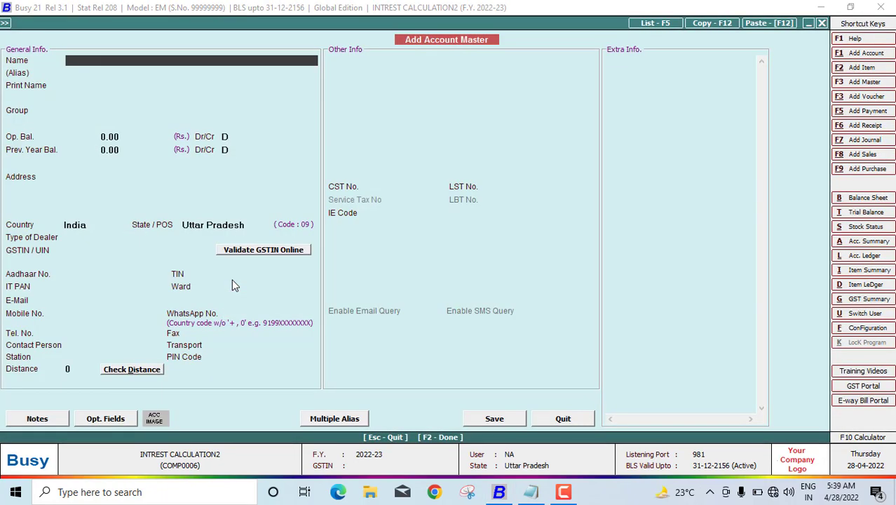
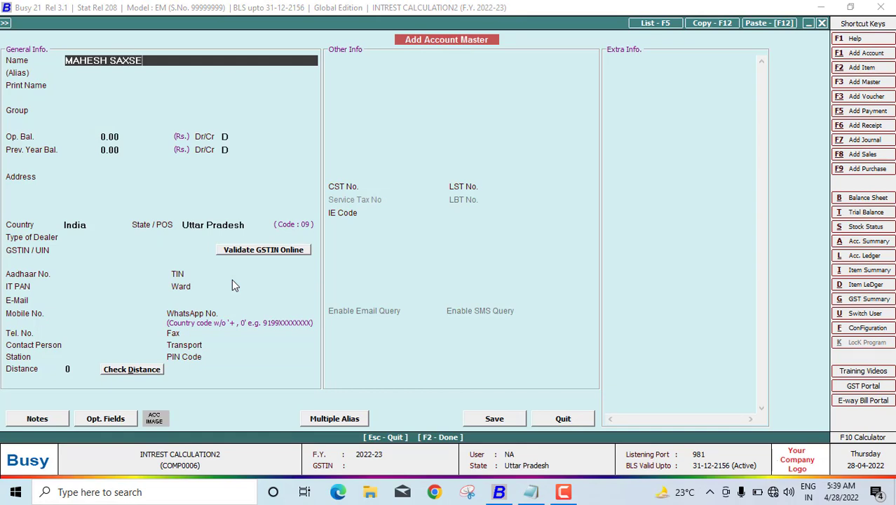
pyautogui.write('NA')
pyautogui.press('Return')
pyautogui.press('Return')
pyautogui.press('Return')
pyautogui.write('S')
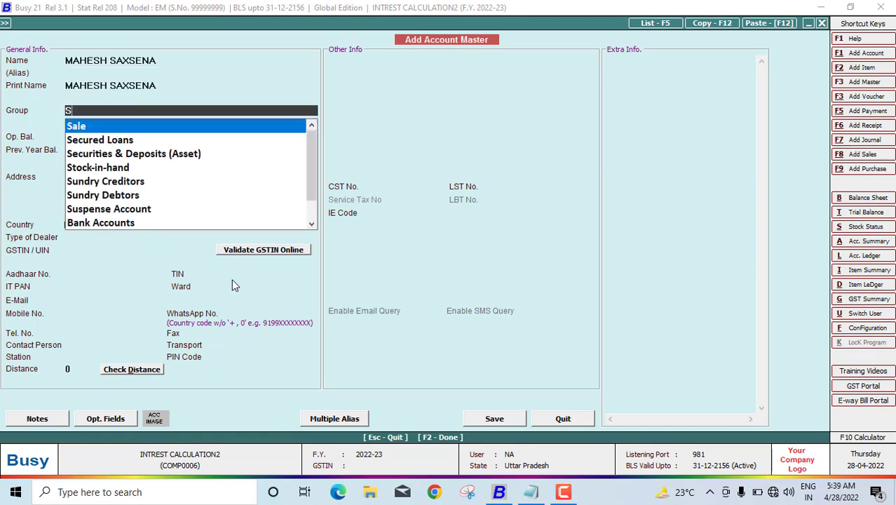
pyautogui.write('u')
pyautogui.press('Down')
pyautogui.press('Return')
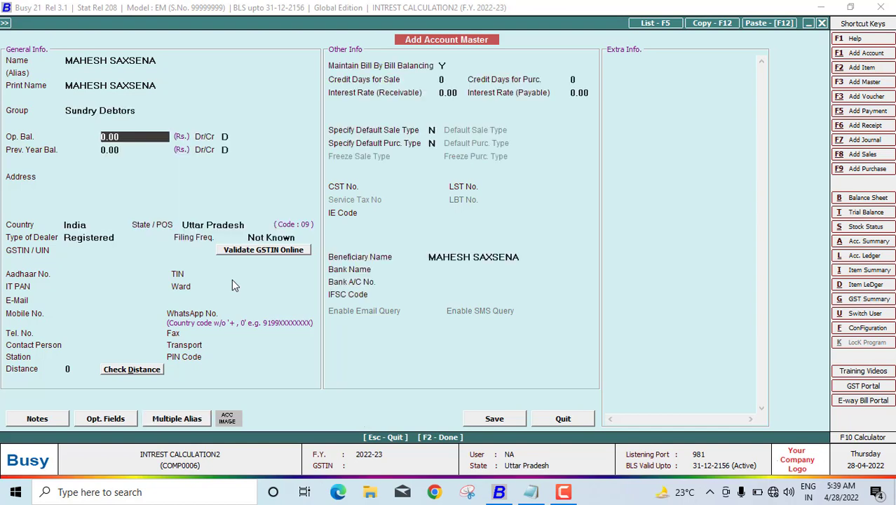
pyautogui.press('Return')
pyautogui.press('Return')
pyautogui.press('Return')
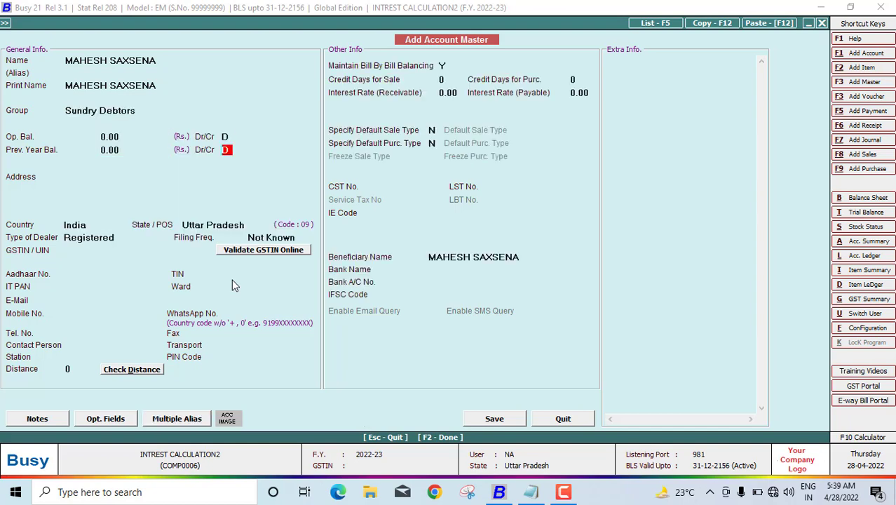
pyautogui.press('Return')
# Step: Enter the customer's two-line address, Registered dealer type, Monthly filing and GSTIN
pyautogui.write('PADR')
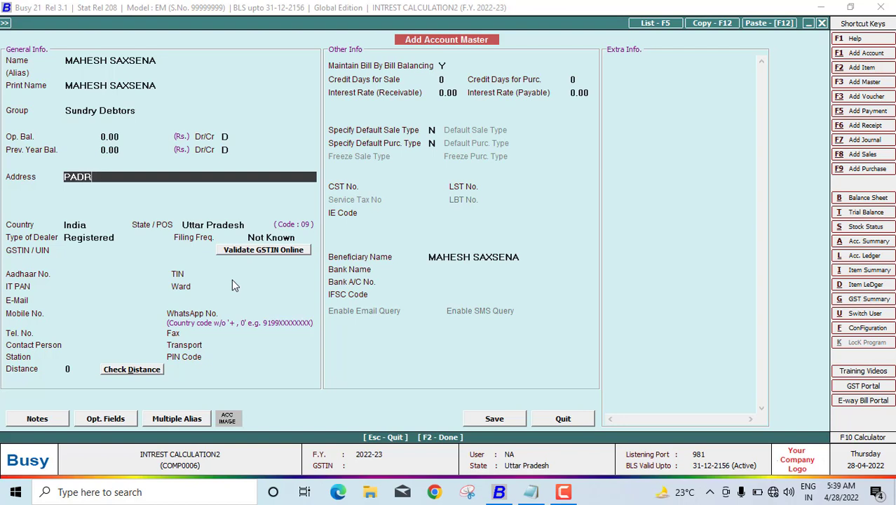
pyautogui.write('AUNA KUSHINAGAAR')
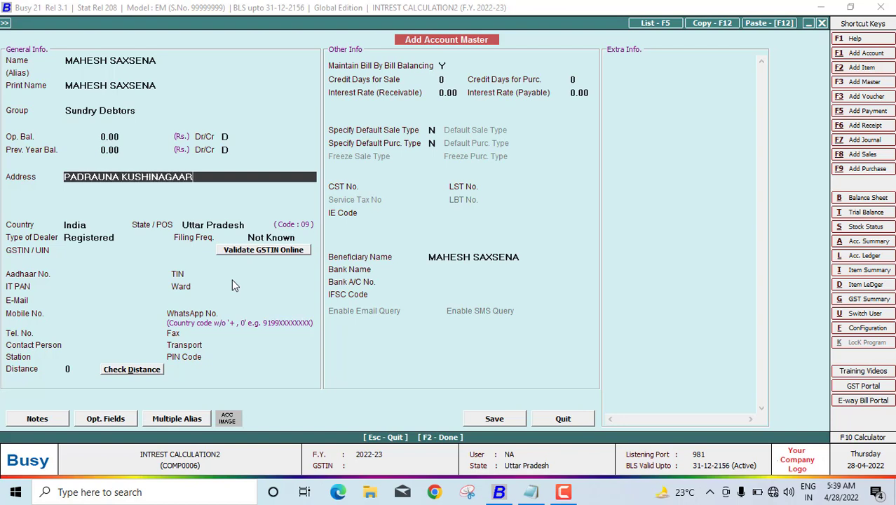
pyautogui.press('Return')
pyautogui.write('PADRAUN')
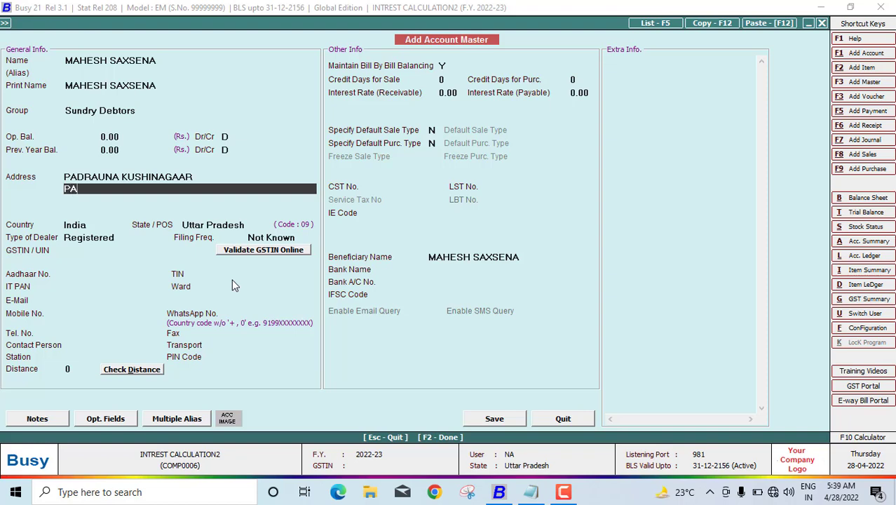
pyautogui.write('A')
pyautogui.press('Return')
pyautogui.press('Return')
pyautogui.press('Return')
pyautogui.press('Return')
pyautogui.press('Return')
pyautogui.press('Return')
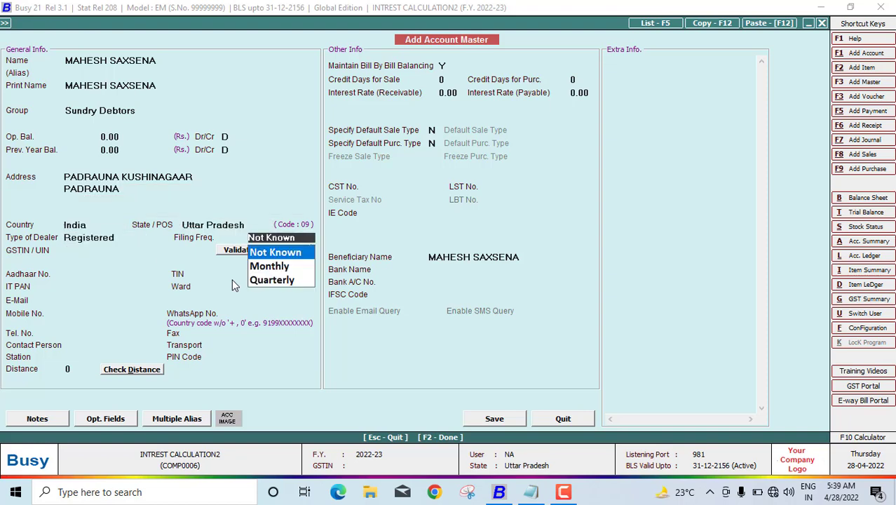
pyautogui.press('Down')
pyautogui.press('Return')
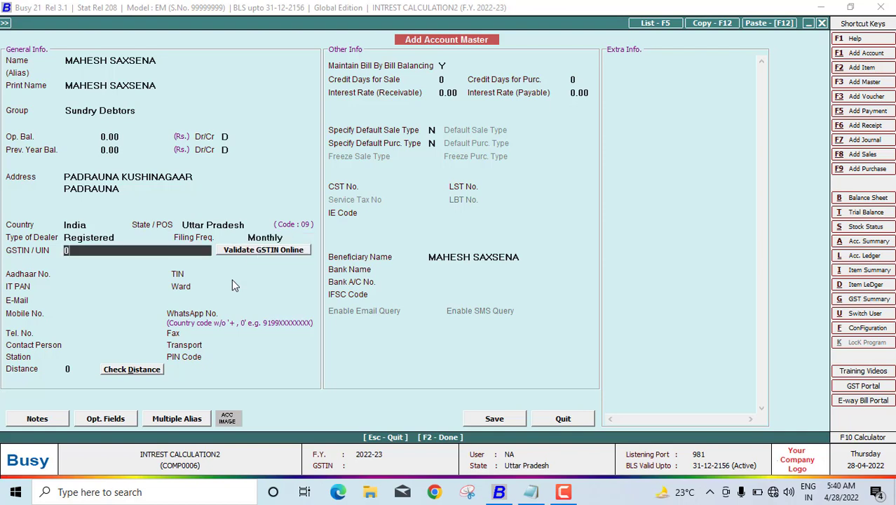
pyautogui.press('Return')
pyautogui.press('Left')
pyautogui.press('Return')
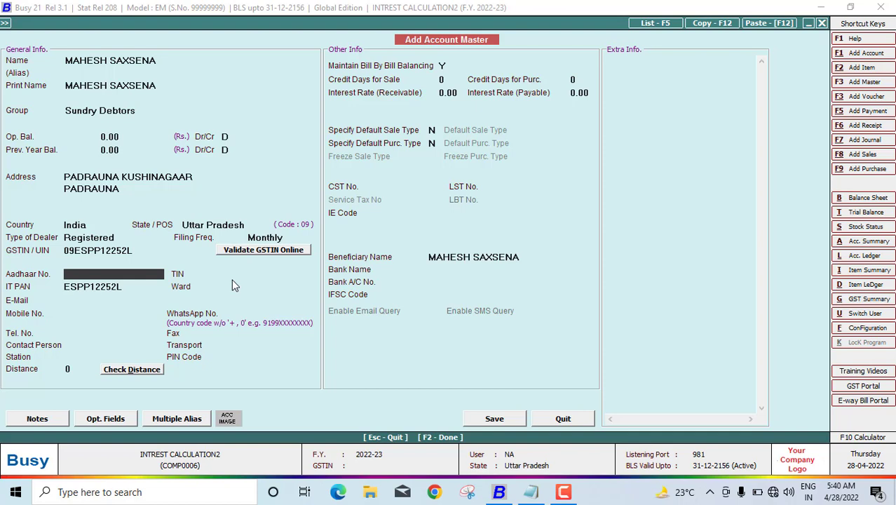
# Step: Fill in the customer's mobile number and move on to the credit settings
pyautogui.press('Return')
pyautogui.press('Return')
pyautogui.press('Return')
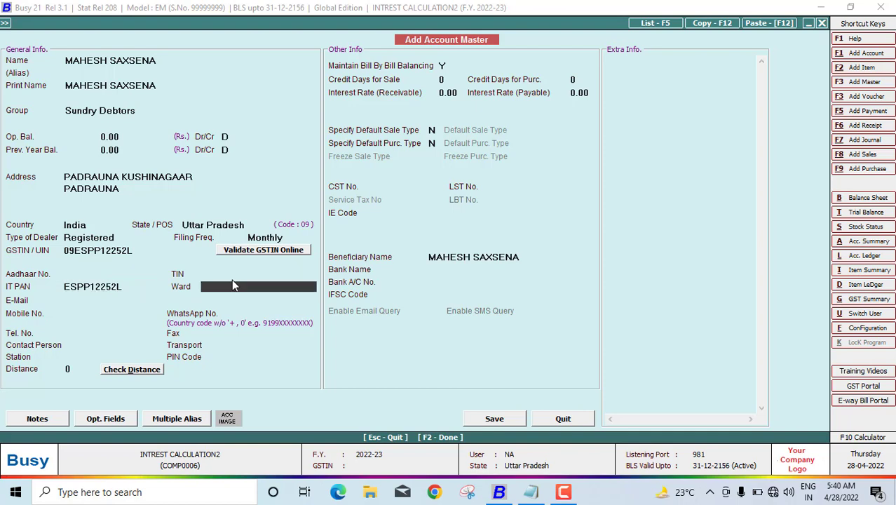
pyautogui.press('Return')
pyautogui.press('Return')
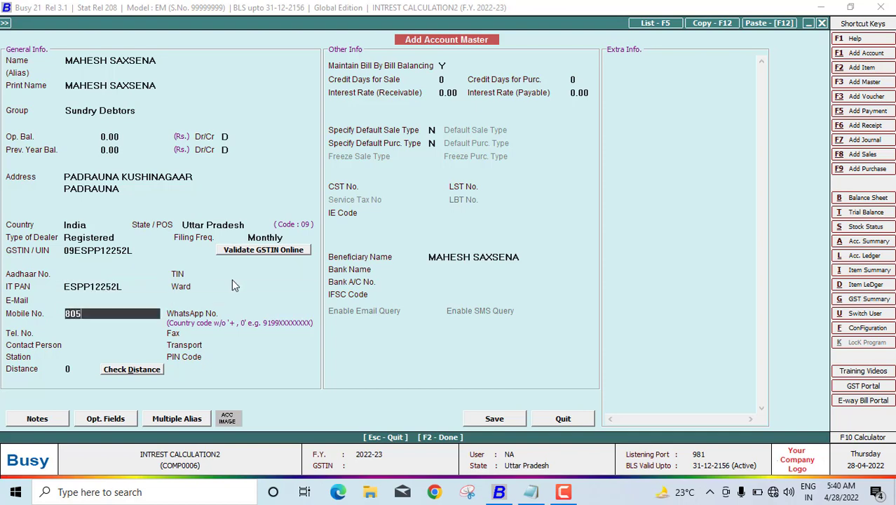
pyautogui.press('Return')
pyautogui.press('Return')
pyautogui.press('Return')
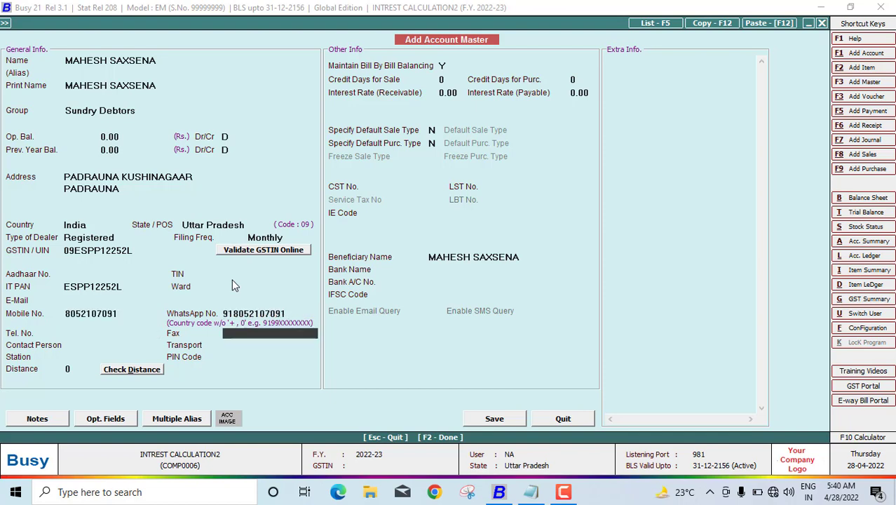
pyautogui.press('Return')
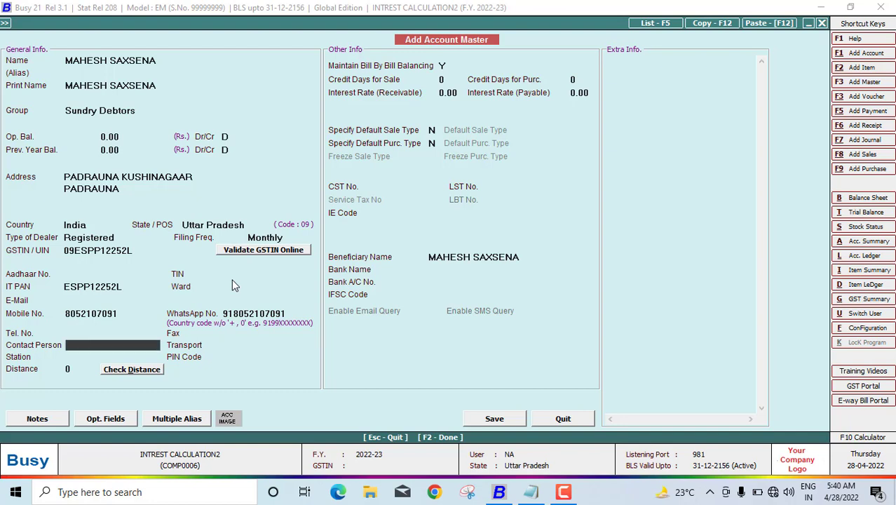
pyautogui.press('Return')
pyautogui.press('Return')
pyautogui.press('Return')
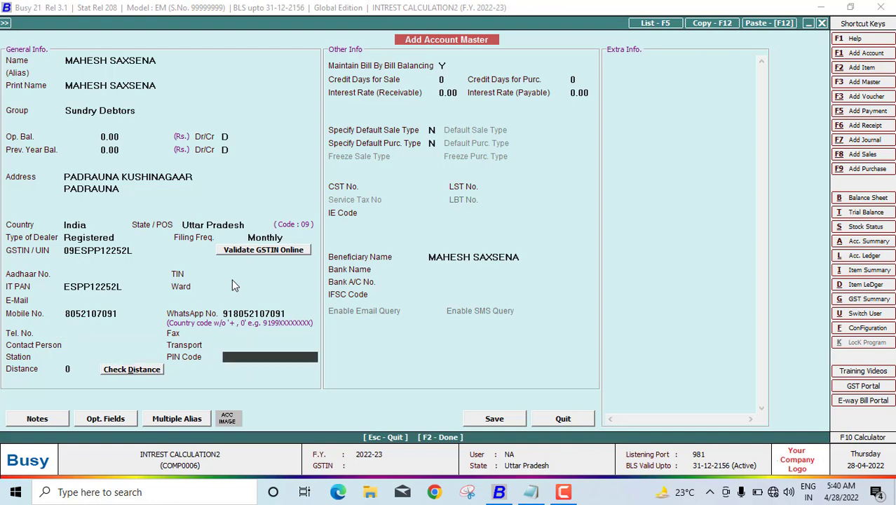
pyautogui.press('Return')
pyautogui.press('Return')
pyautogui.press('Return')
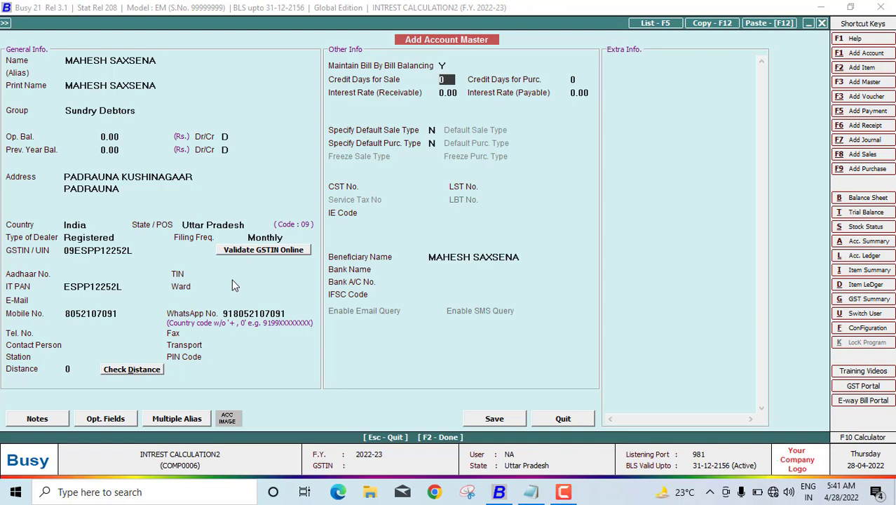
# Step: Set 5 credit days for both sales and purchases
pyautogui.write('5')
pyautogui.press('Return')
pyautogui.write('5')
pyautogui.press('Return')
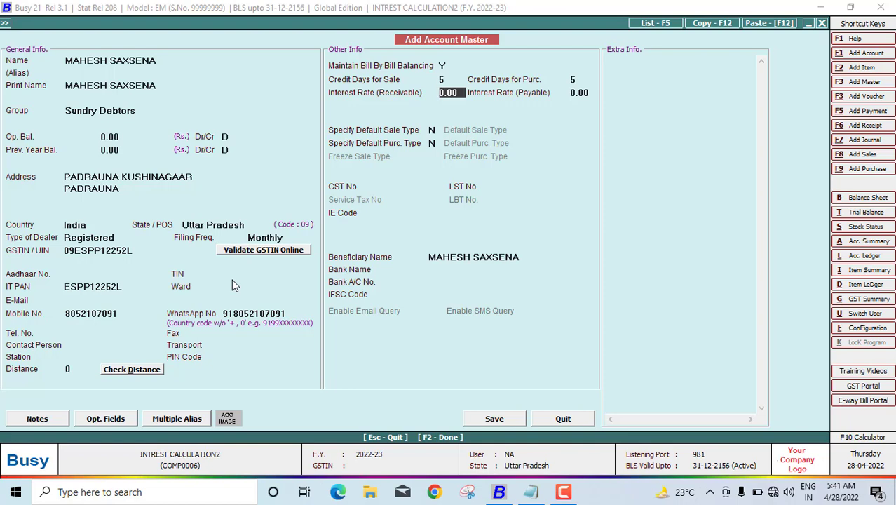
# Step: Set 7.50 receivable and payable interest rates and save the account master
pyautogui.write('7.5')
pyautogui.press('Return')
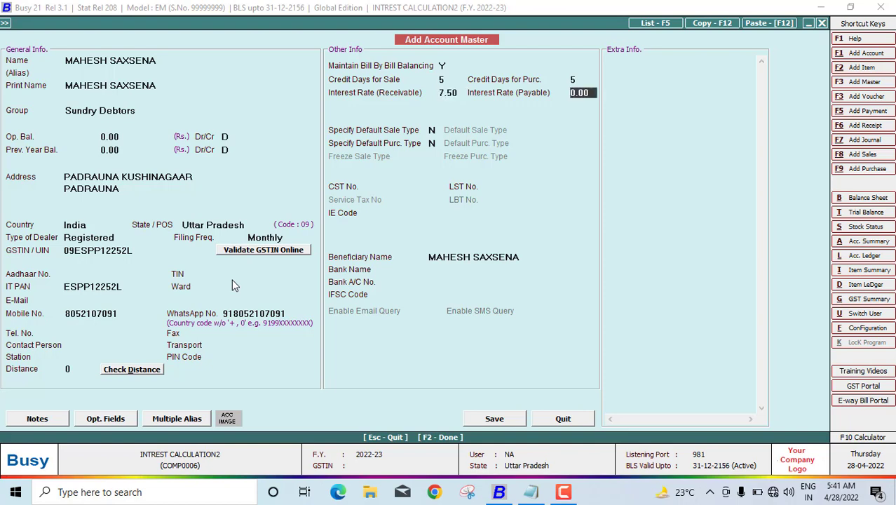
pyautogui.write('7.5')
pyautogui.press('Return')
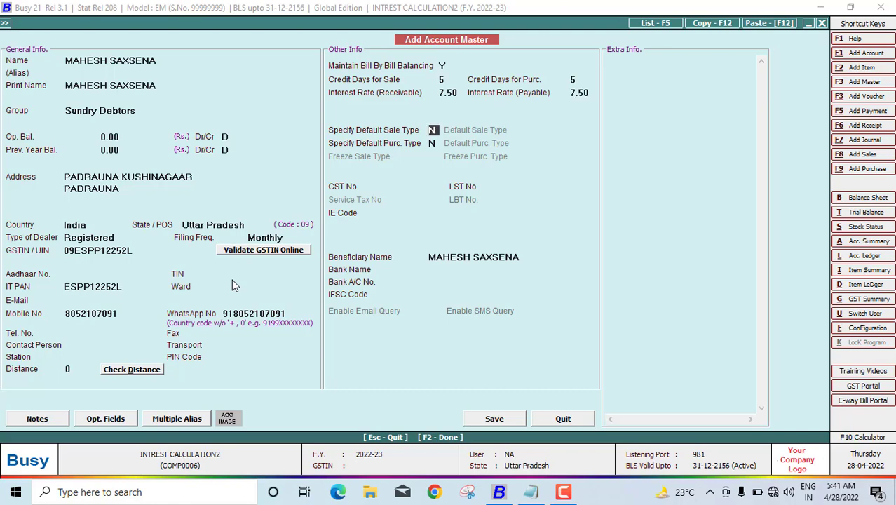
pyautogui.press('F2')
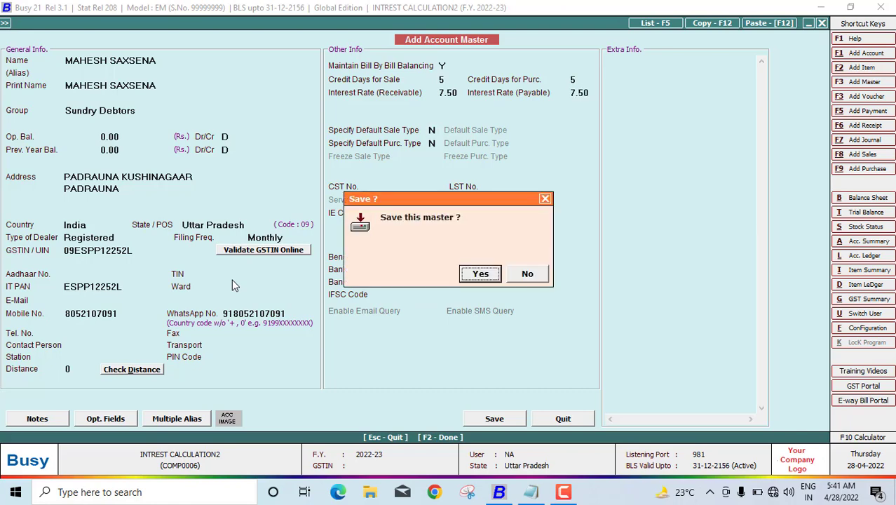
pyautogui.press('Escape')
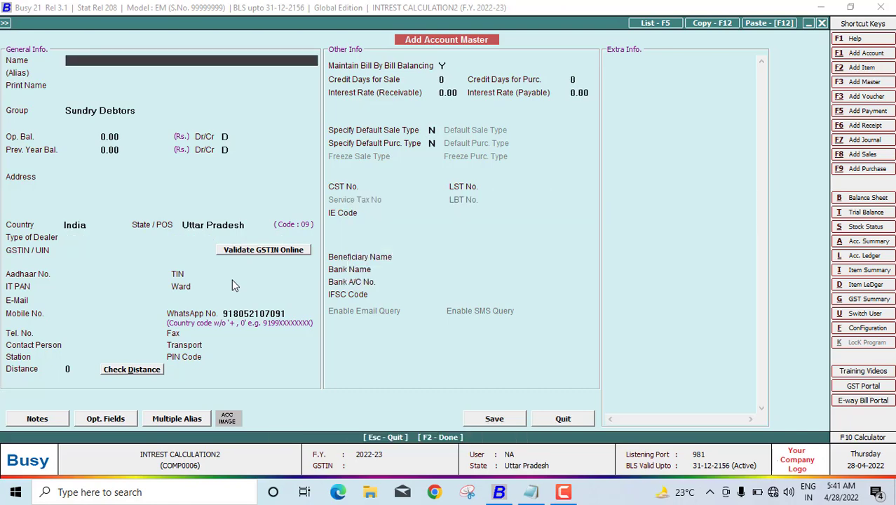
# Step: Open a new payment voucher dated 01-04-2022
pyautogui.press('Escape')
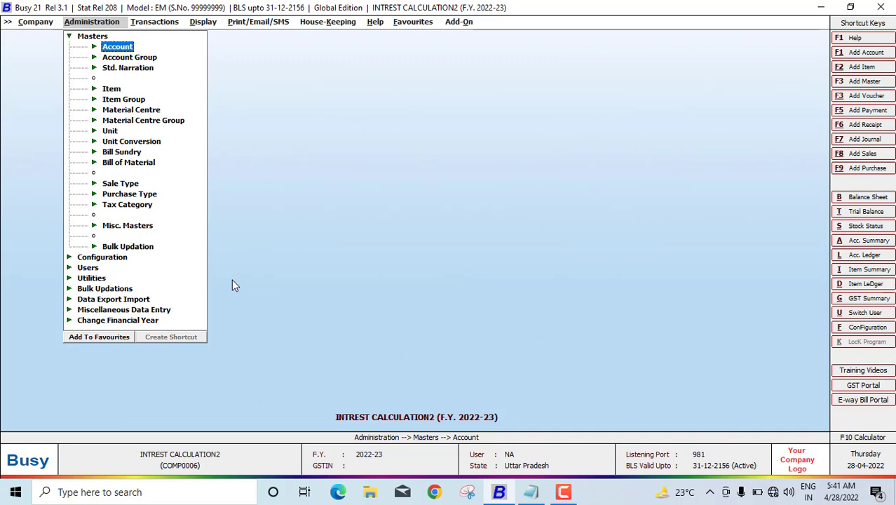
pyautogui.press('Right')
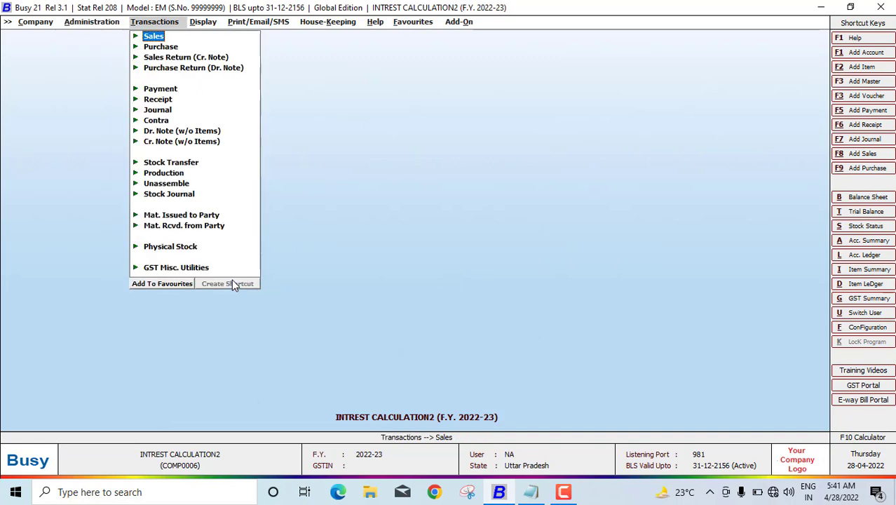
pyautogui.press('Down')
pyautogui.press('Down')
pyautogui.press('Down')
pyautogui.press('Down')
pyautogui.press('Return')
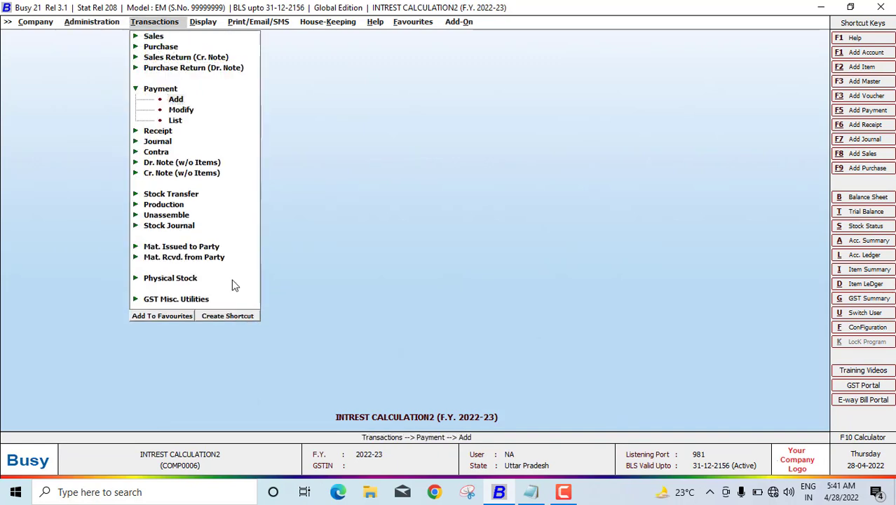
pyautogui.press('Return')
pyautogui.press('Return')
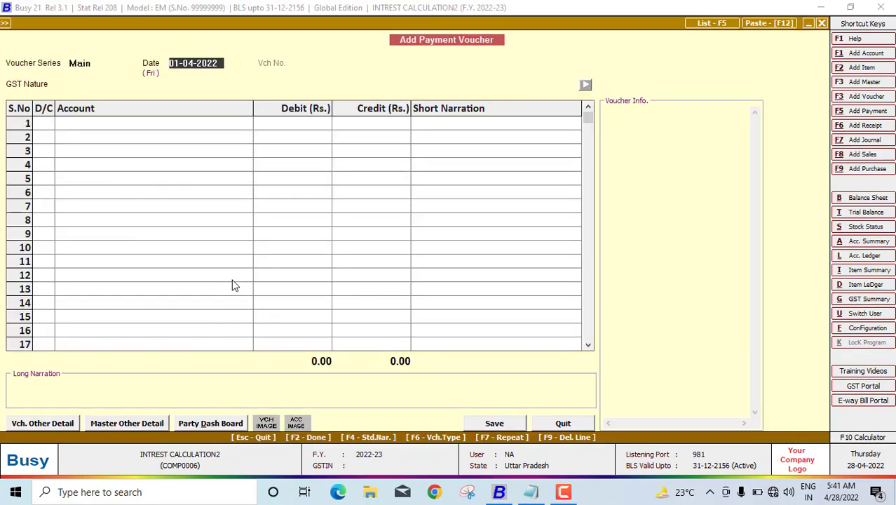
pyautogui.press('Return')
pyautogui.press('Return')
pyautogui.press('Return')
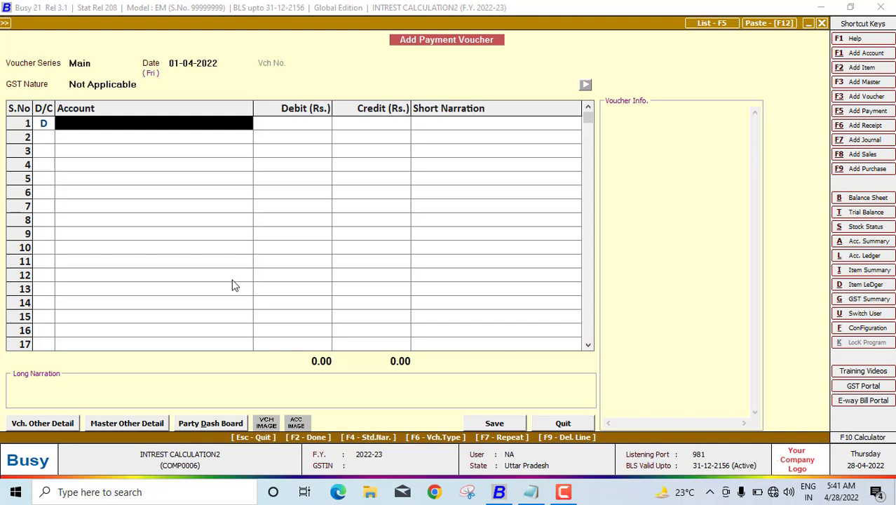
# Step: Debit the customer's account 55,000 in row 1 as a new bill reference
pyautogui.write('M')
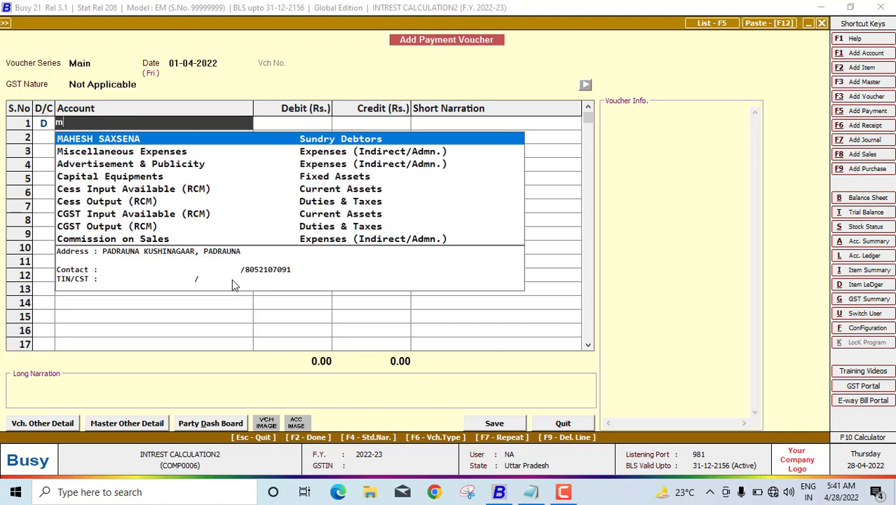
pyautogui.press('Return')
pyautogui.write('55000')
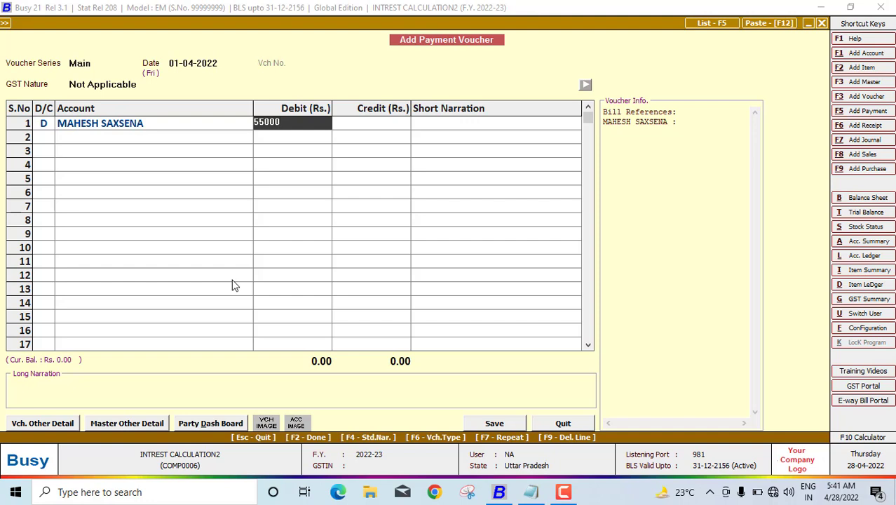
pyautogui.press('Return')
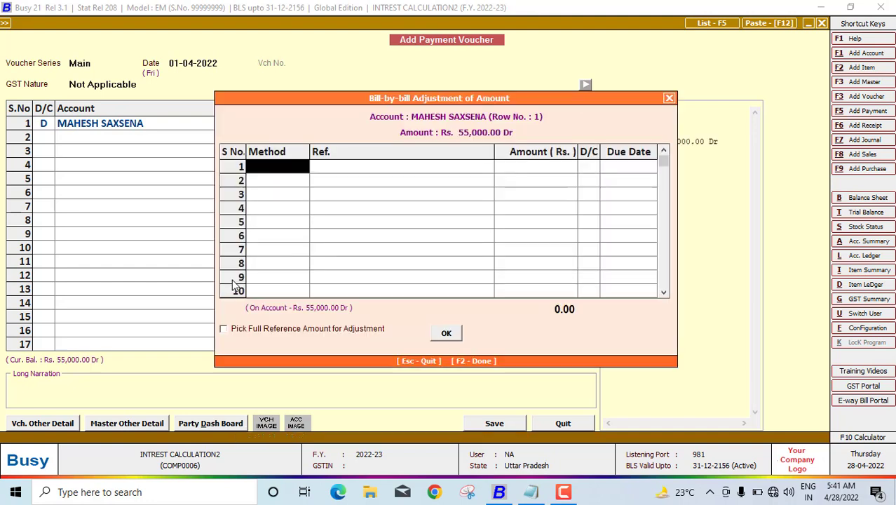
pyautogui.press('Return')
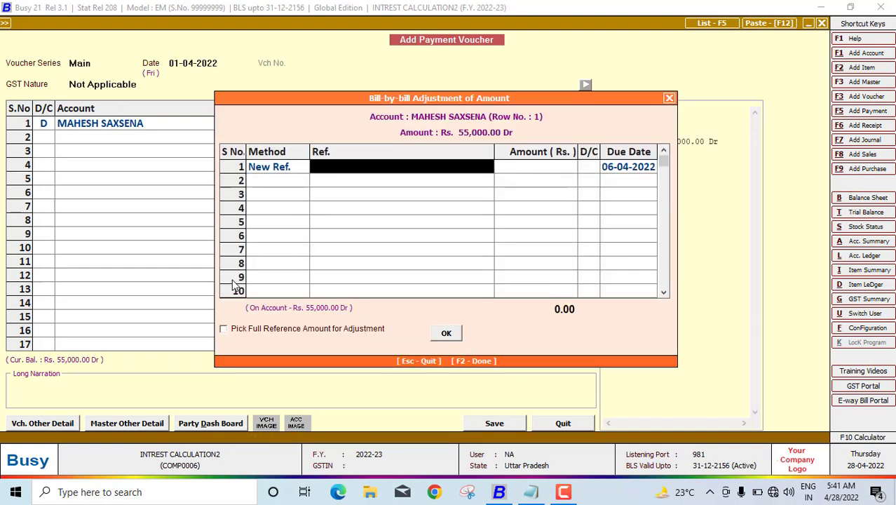
# Step: Name the 55,000 reference ADVANCE, credit Cash, and save despite the negative cash warning
pyautogui.write('aD')
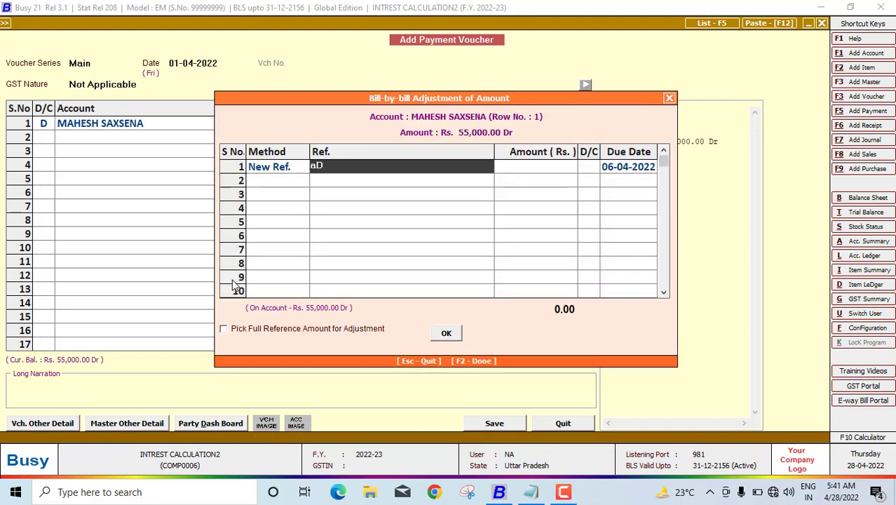
pyautogui.write('VANCE')
pyautogui.press('Return')
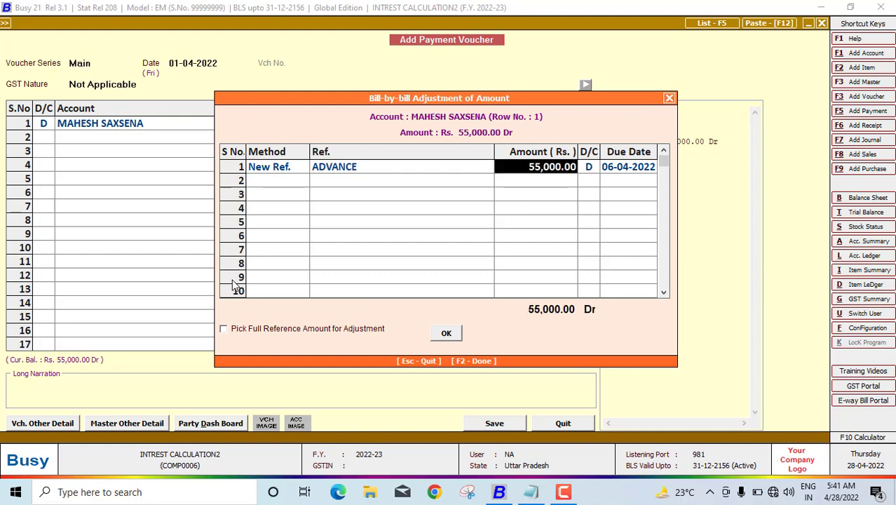
pyautogui.press('Return')
pyautogui.press('Return')
pyautogui.press('Return')
pyautogui.press('Return')
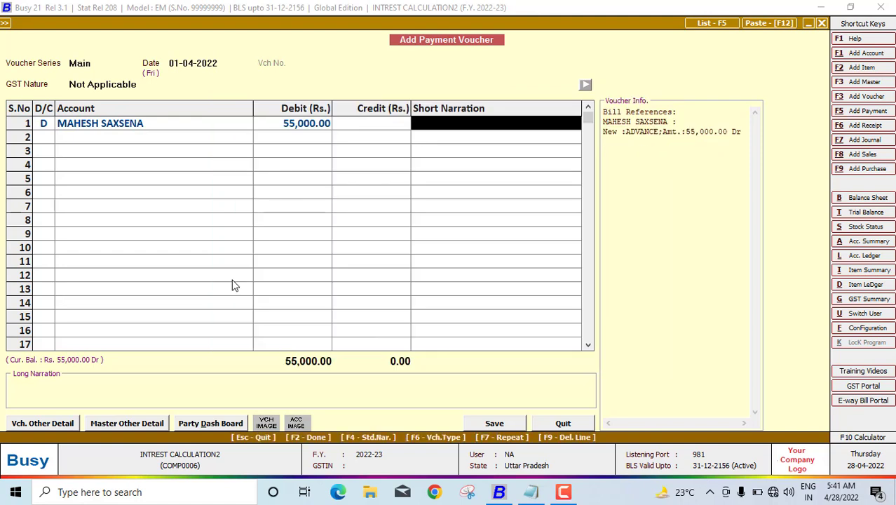
pyautogui.press('Return')
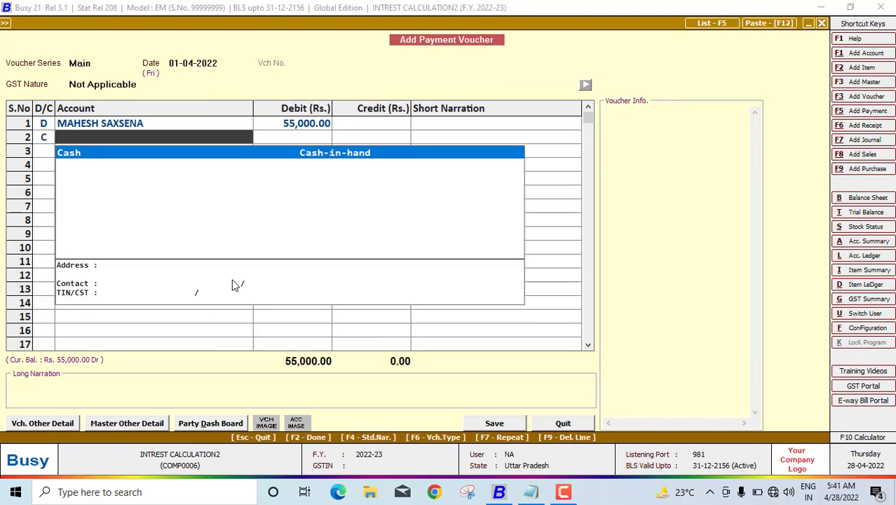
pyautogui.press('Return')
pyautogui.press('Return')
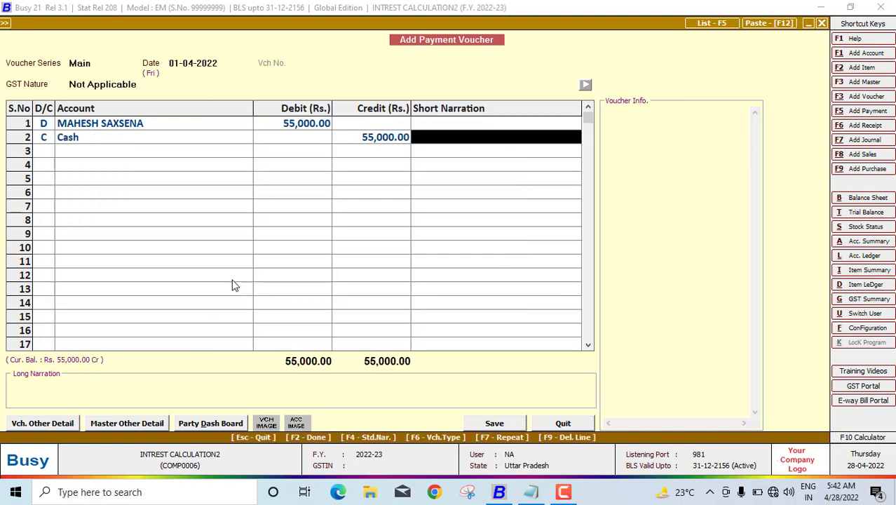
pyautogui.press('Return')
pyautogui.press('Return')
pyautogui.press('Return')
pyautogui.press('Return')
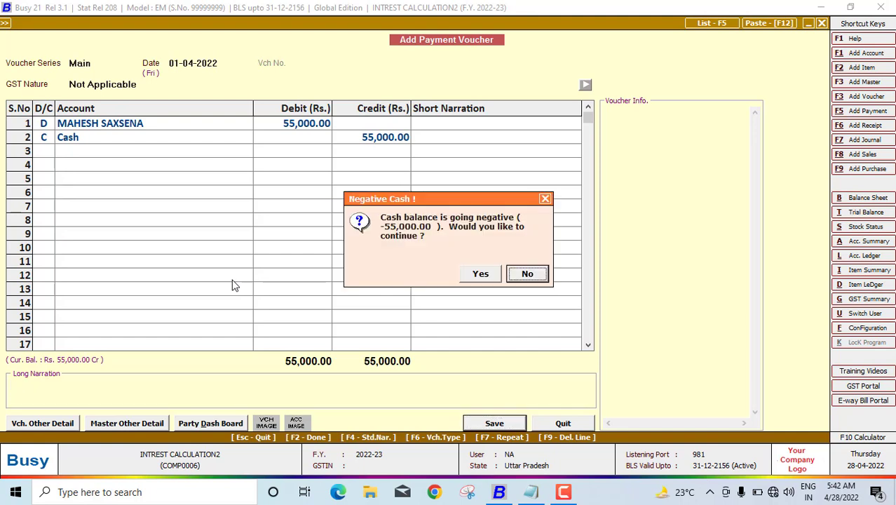
pyautogui.press('Left')
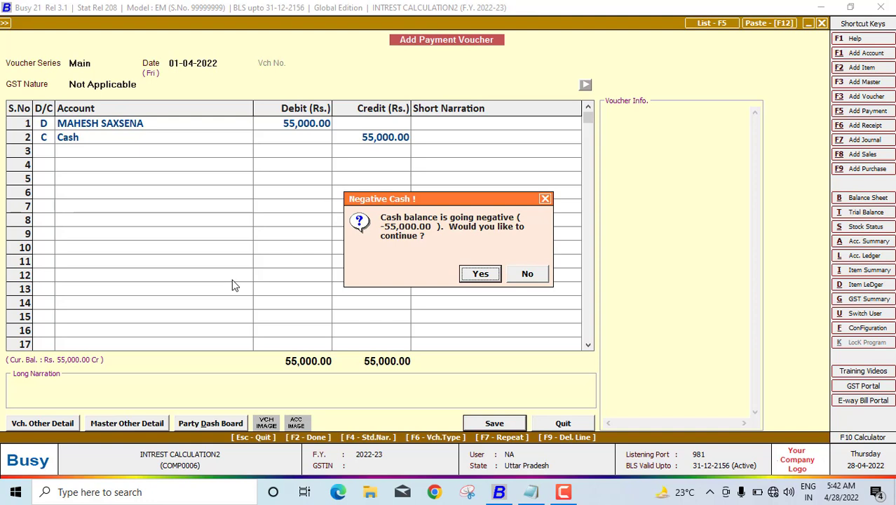
pyautogui.press('Return')
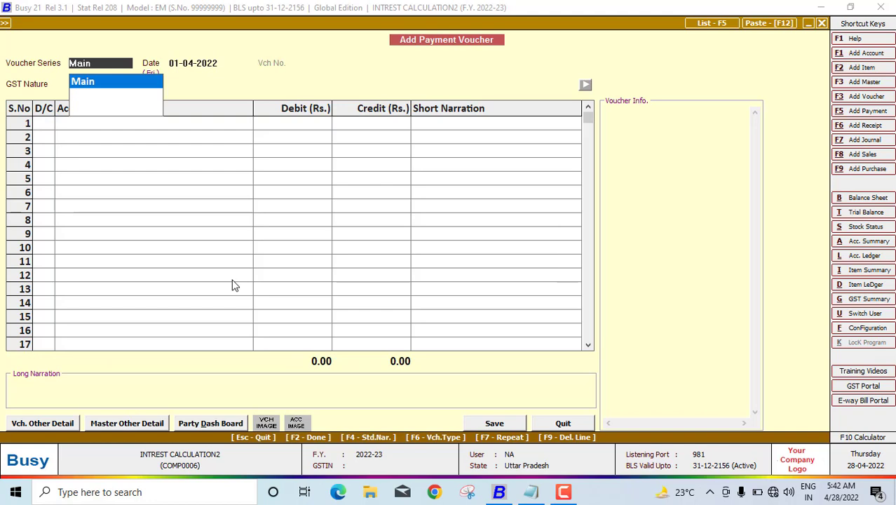
# Step: View the customer's account ledger showing 55,000 Dr closing balance, then return to the menu
pyautogui.press('Return')
pyautogui.press('Escape')
pyautogui.press('Escape')
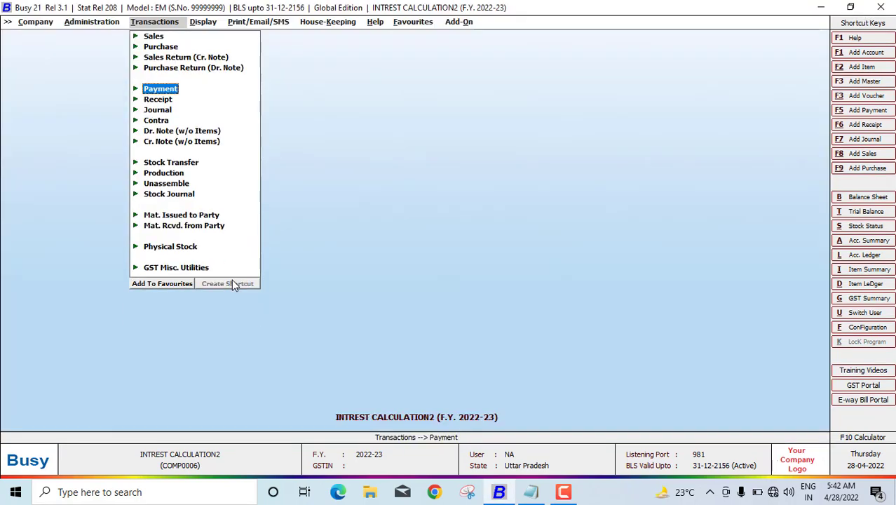
pyautogui.press('l')
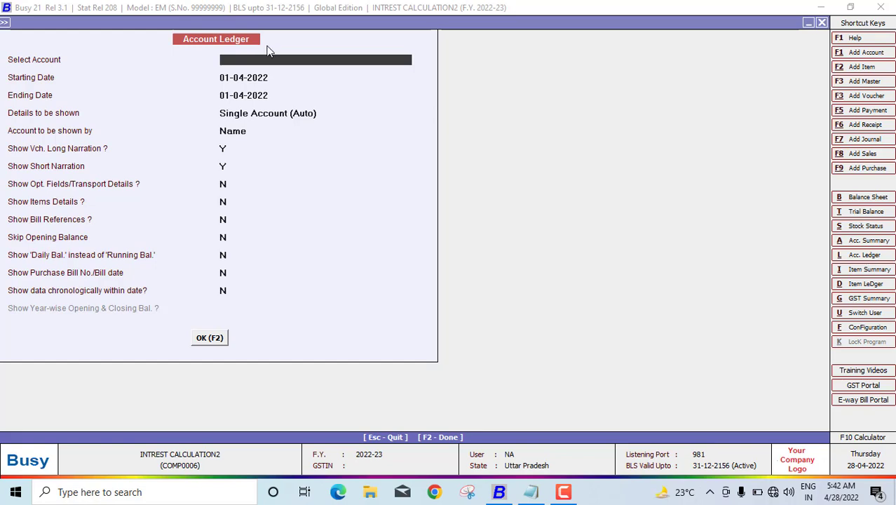
pyautogui.write('MA')
pyautogui.press('Return')
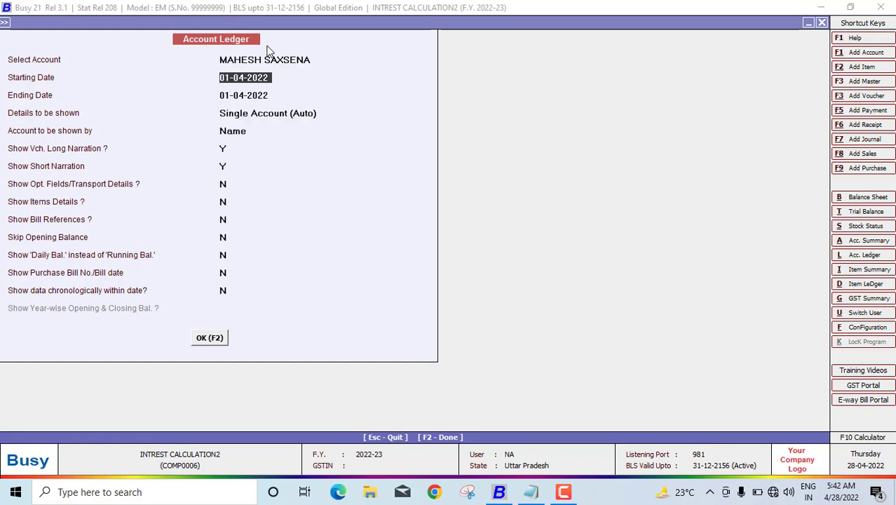
pyautogui.press('F2')
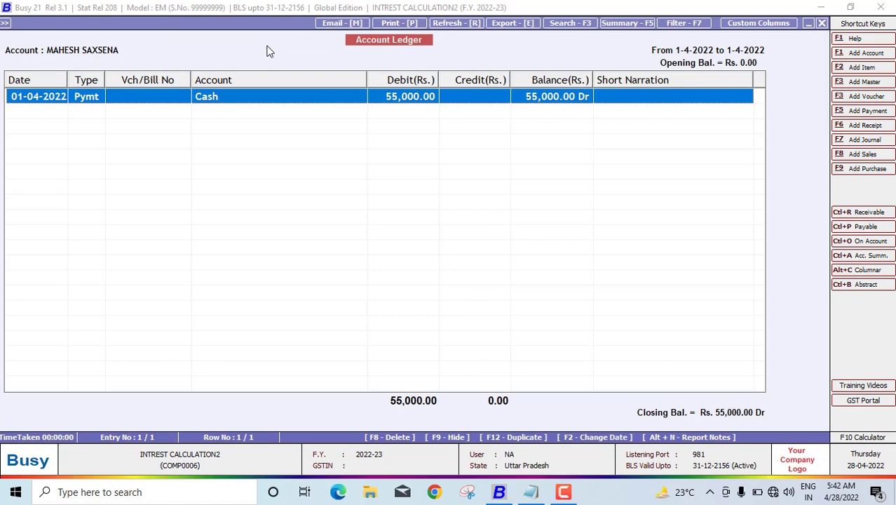
pyautogui.press('Escape')
pyautogui.press('Escape')
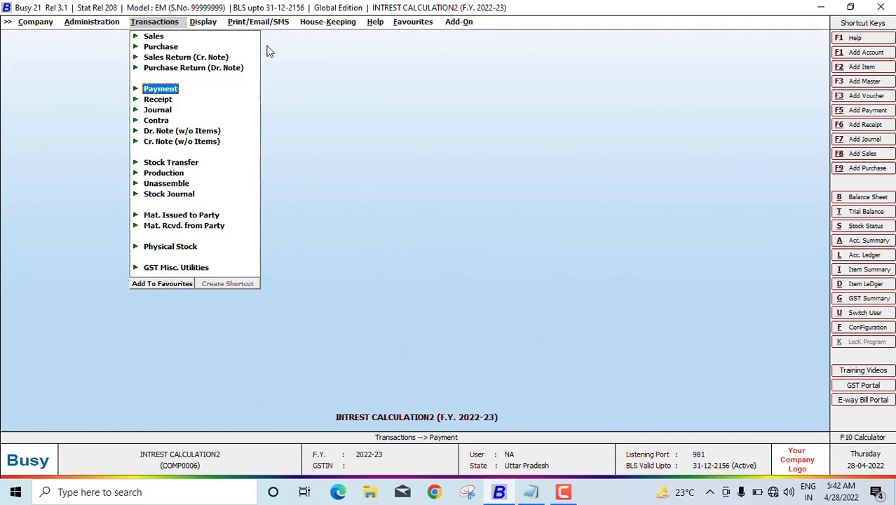
# Step: Open the Bills Receivable interest calculation for One Account
pyautogui.press('Right')
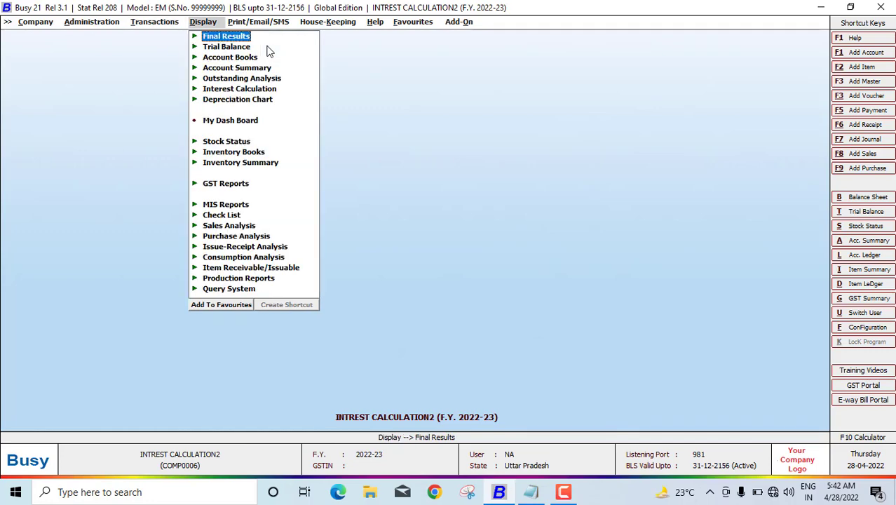
pyautogui.press('Down')
pyautogui.press('Down')
pyautogui.press('Down')
pyautogui.press('Down')
pyautogui.press('Down')
pyautogui.press('Right')
pyautogui.press('Down')
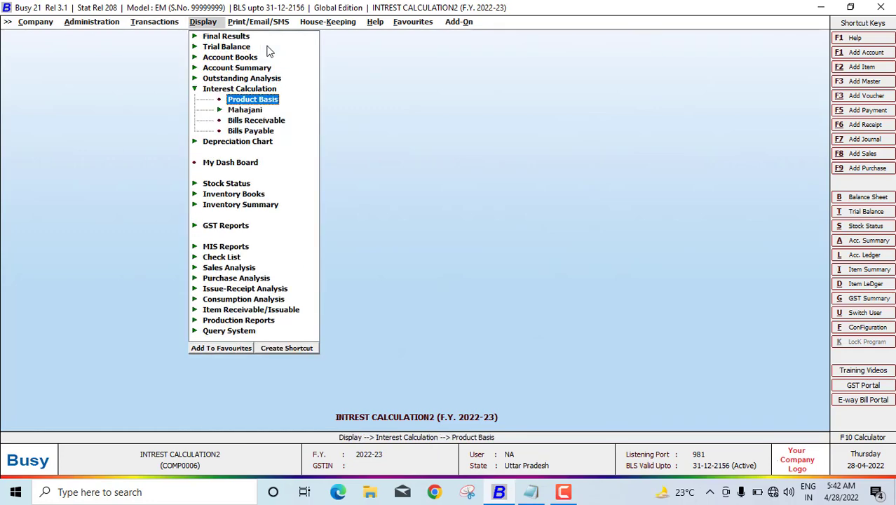
pyautogui.press('Down')
pyautogui.press('Down')
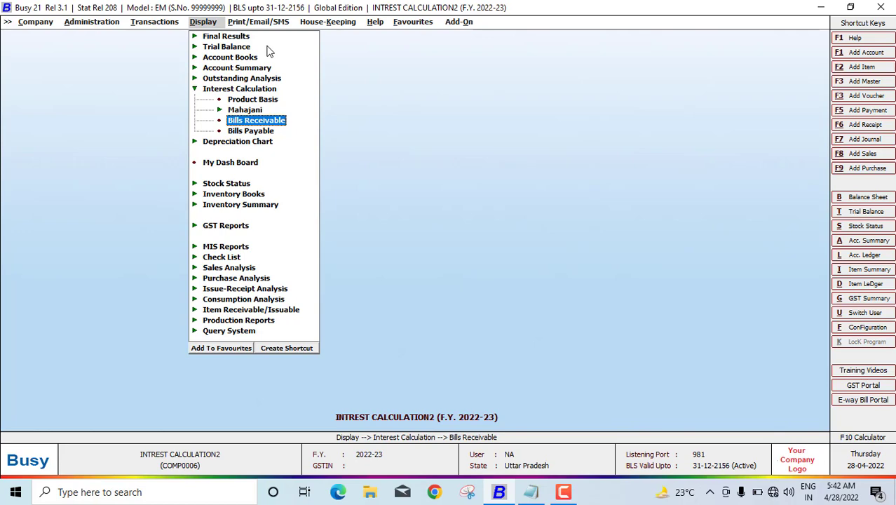
pyautogui.press('Return')
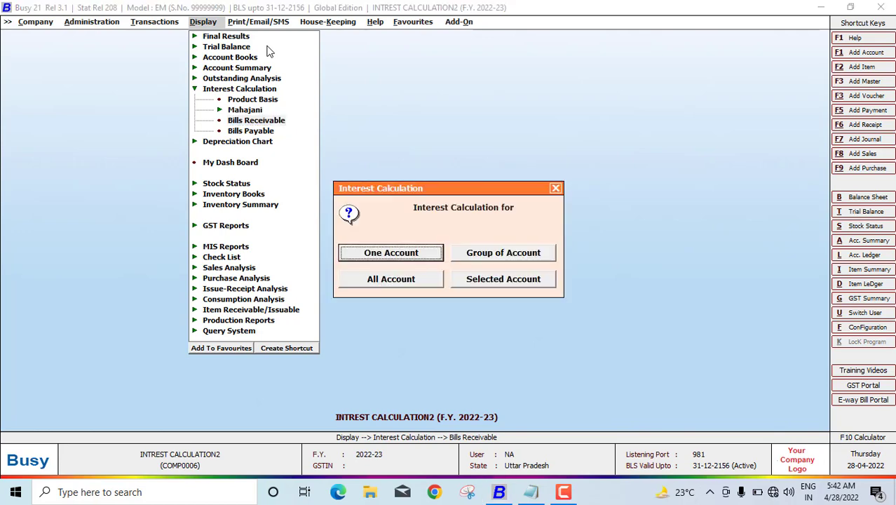
pyautogui.press('Return')
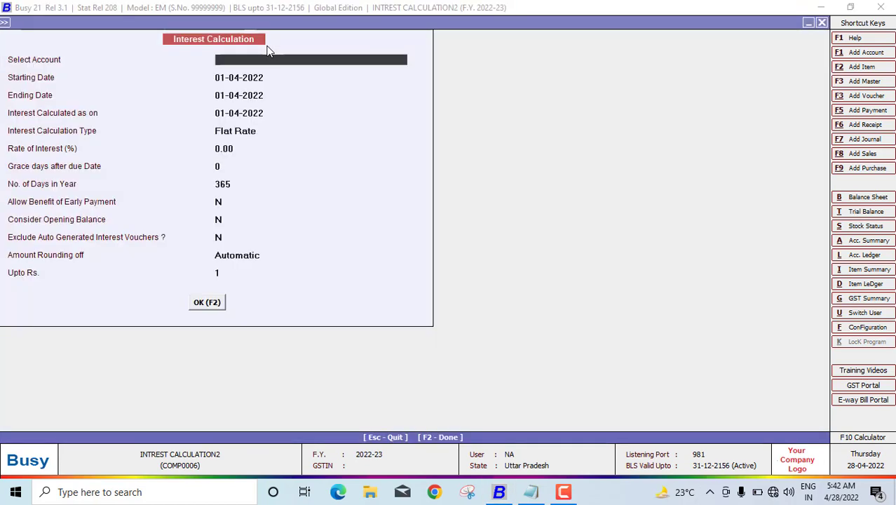
# Step: Select the customer's account with period 01-04-2022 to 31-07-2022, as on 31-07-2022
pyautogui.write('MA')
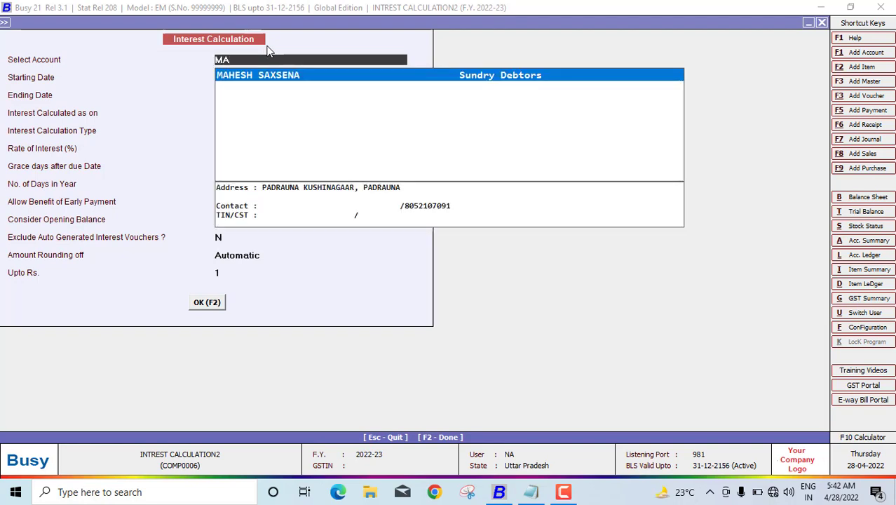
pyautogui.press('Return')
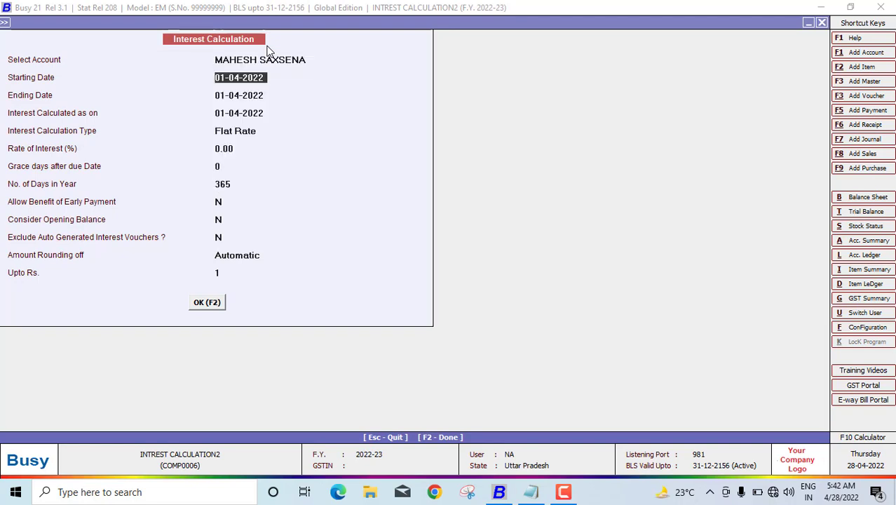
pyautogui.press('Return')
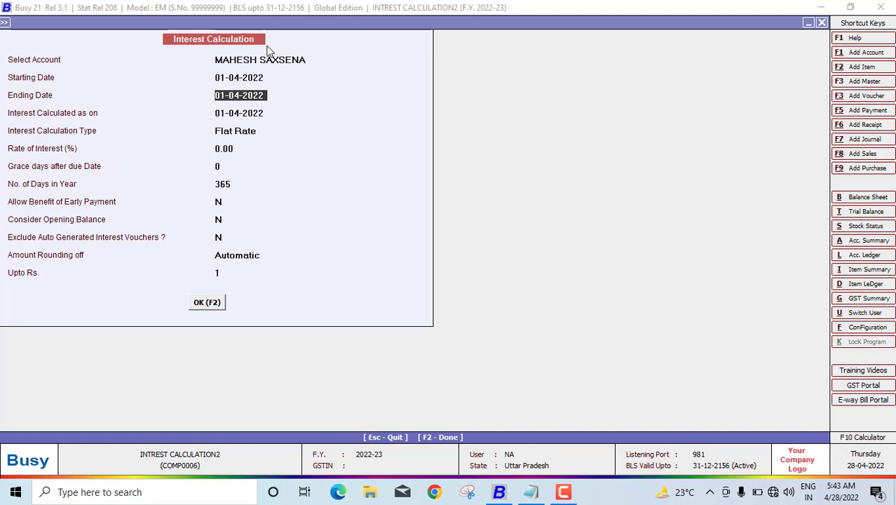
pyautogui.write('31-07-2022')
pyautogui.press('Return')
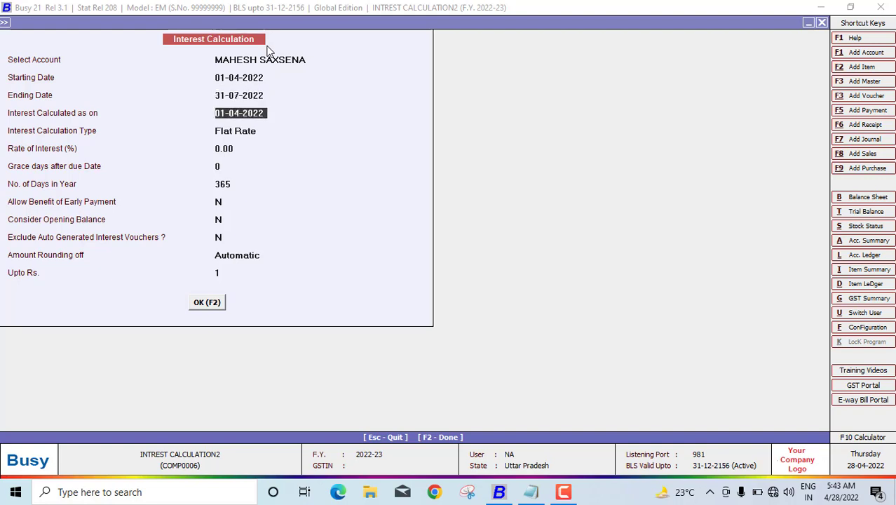
pyautogui.write('31-07-2022')
pyautogui.press('Return')
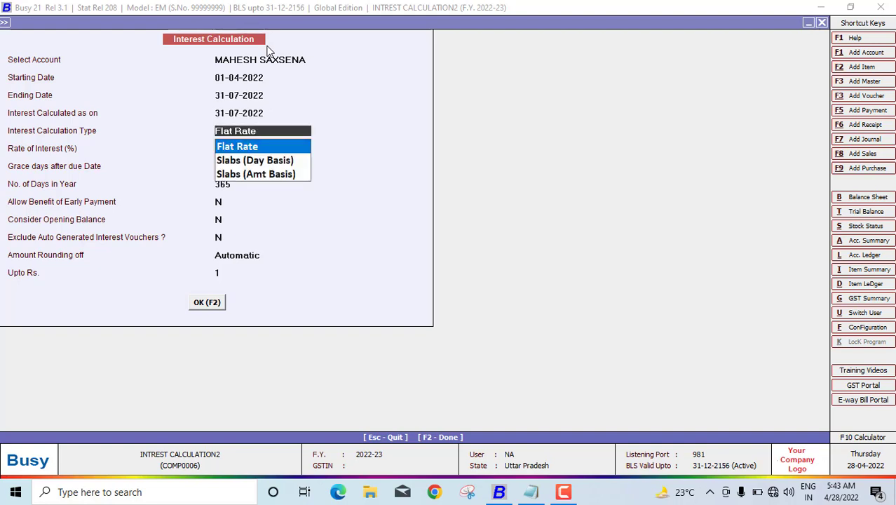
# Step: Calculate Flat Rate interest at 7.5% with 30 days in year, zero grace days
pyautogui.press('Return')
pyautogui.write('7.5')
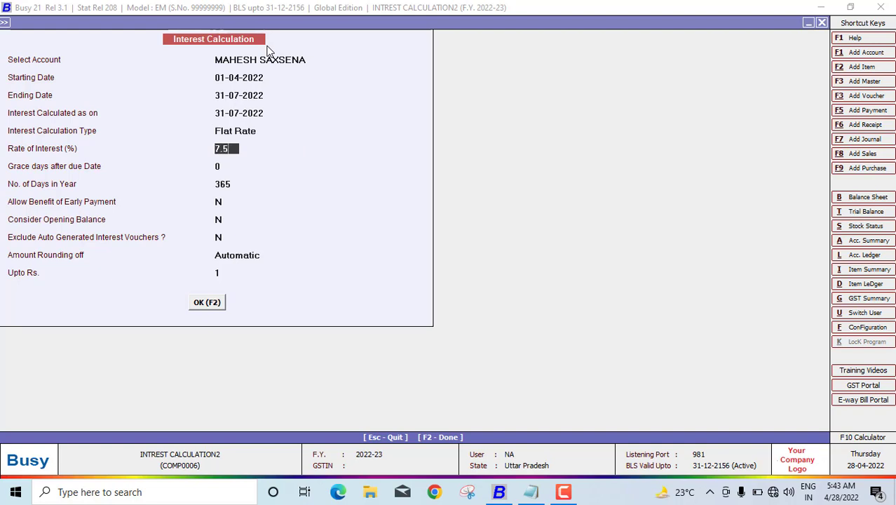
pyautogui.press('Return')
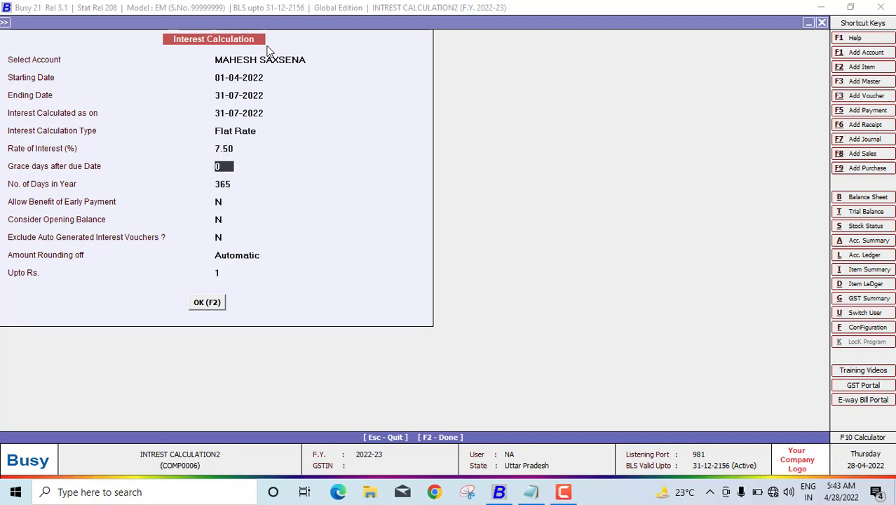
pyautogui.press('Return')
pyautogui.write('30')
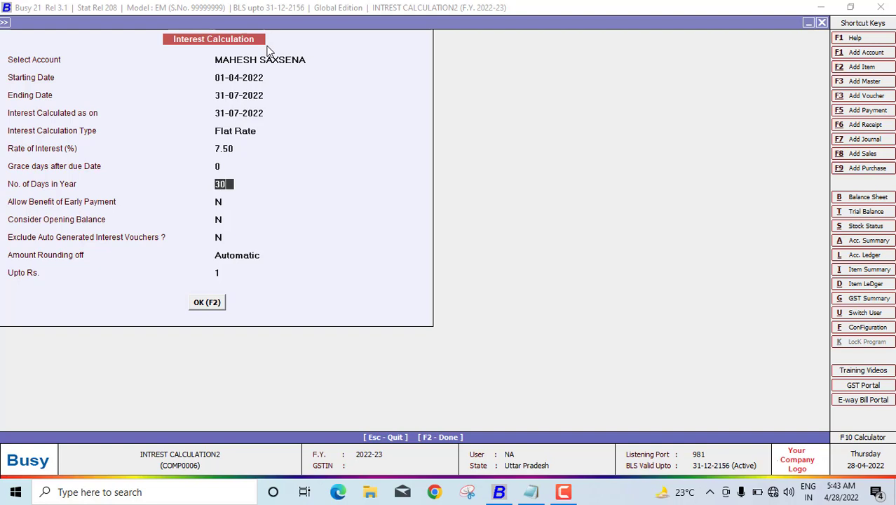
pyautogui.press('Return')
pyautogui.press('Return')
pyautogui.press('Return')
pyautogui.press('Return')
pyautogui.press('Return')
pyautogui.press('Return')
pyautogui.press('Return')
pyautogui.press('F2')
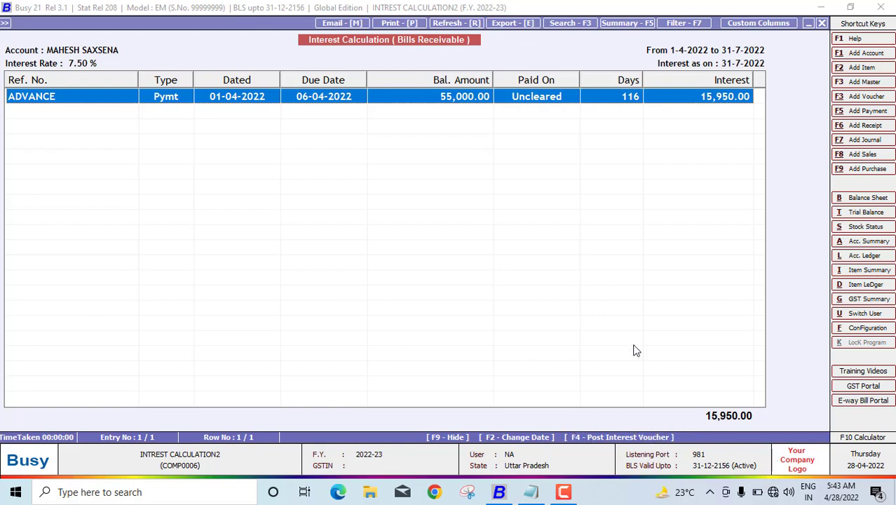
# Step: Post an interest voucher in series Main dated 31-07-2022, creating account INTREST INWARD
pyautogui.press('F4')
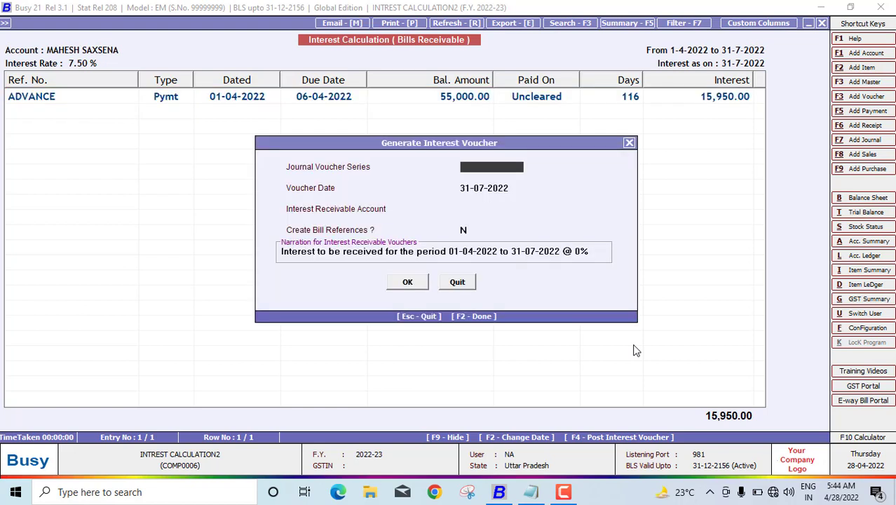
pyautogui.press('Return')
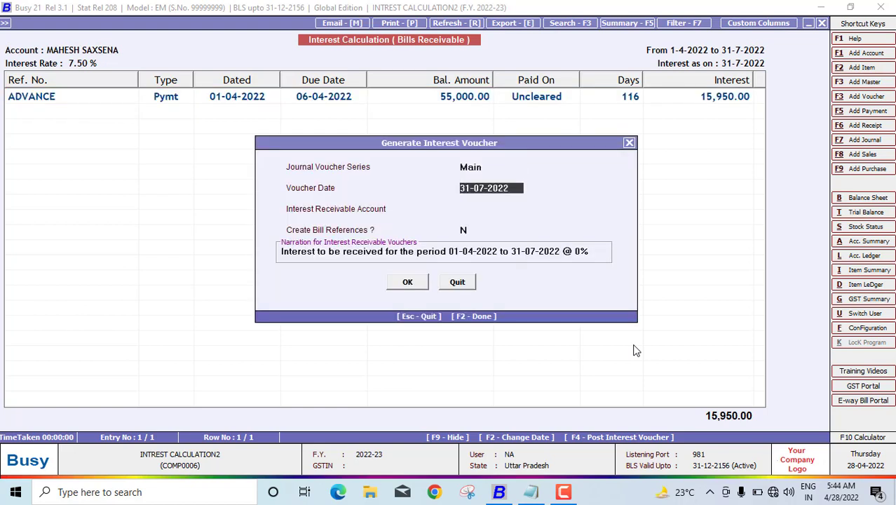
pyautogui.press('Return')
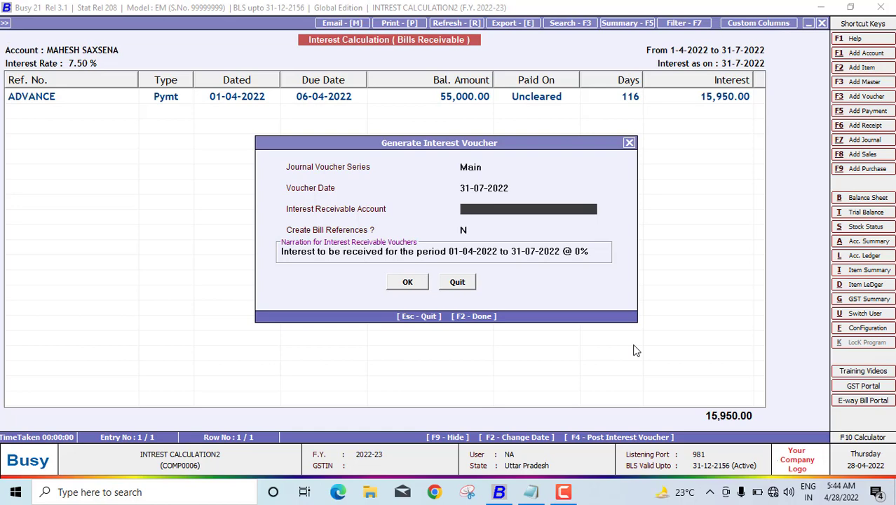
pyautogui.press('F3')
pyautogui.write('INTRE')
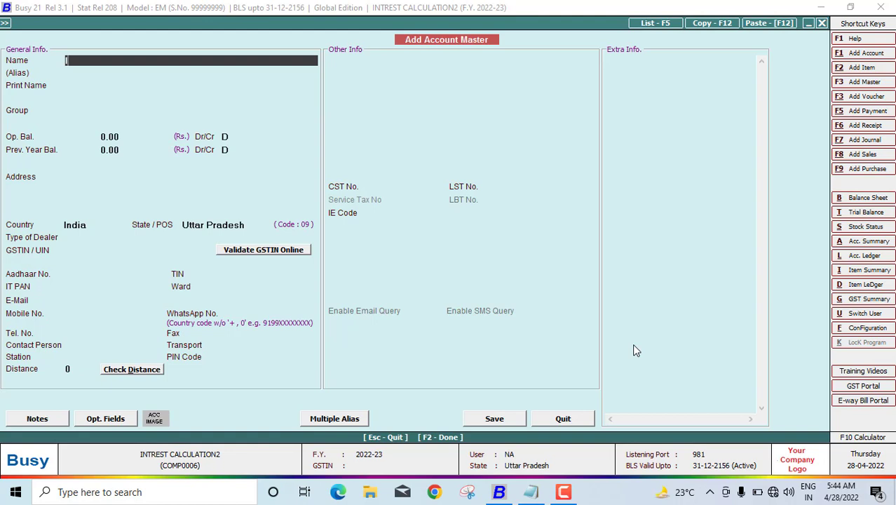
pyautogui.write('ST INWARD')
# Step: Save the new INTREST INWARD account under the Income (Indirect) group
pyautogui.press('Return')
pyautogui.press('Return')
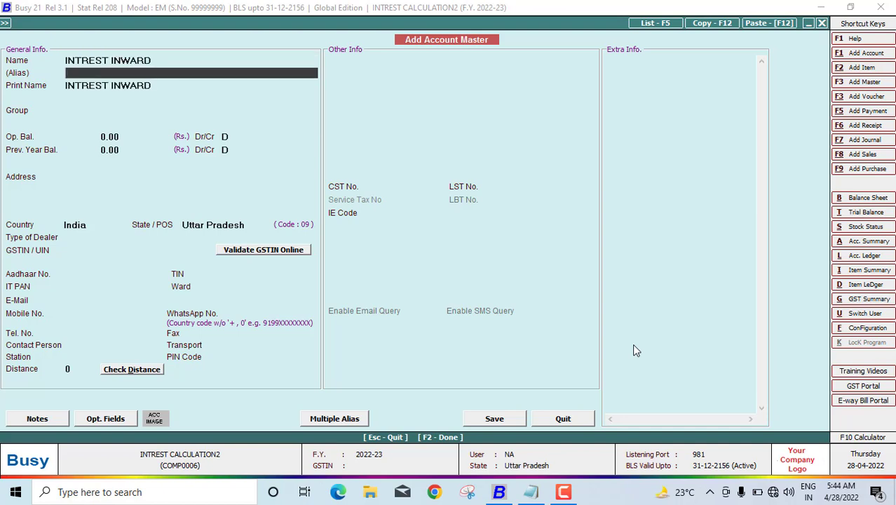
pyautogui.write('IN')
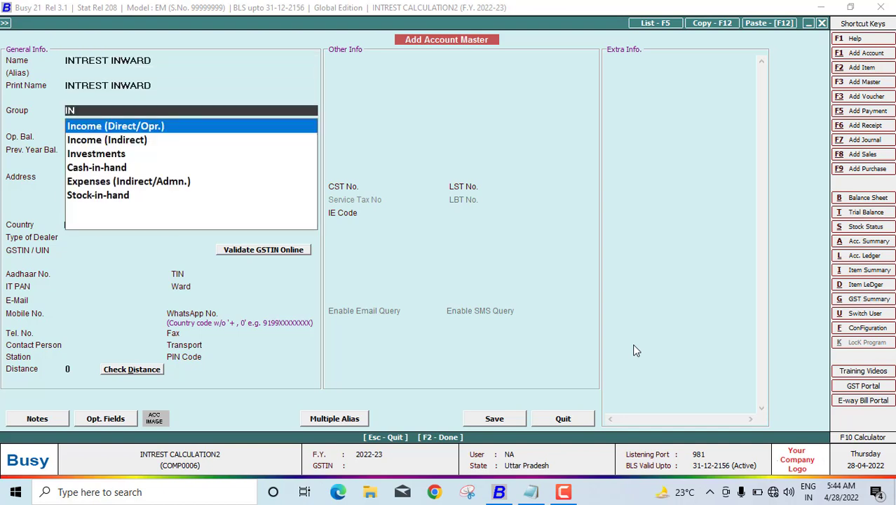
pyautogui.press('Down')
pyautogui.press('Return')
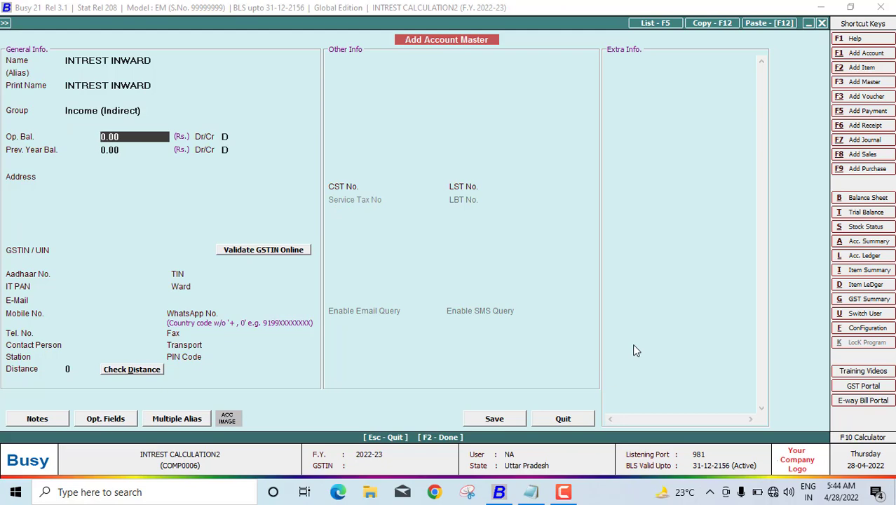
pyautogui.press('F2')
pyautogui.press('Return')
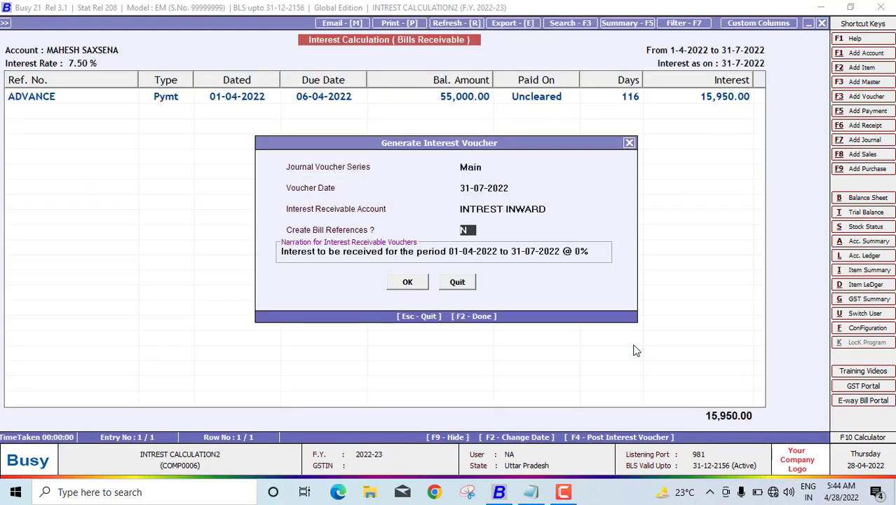
# Step: Change the interest rate in the voucher narration from 0 to 7.5
pyautogui.press('Return')
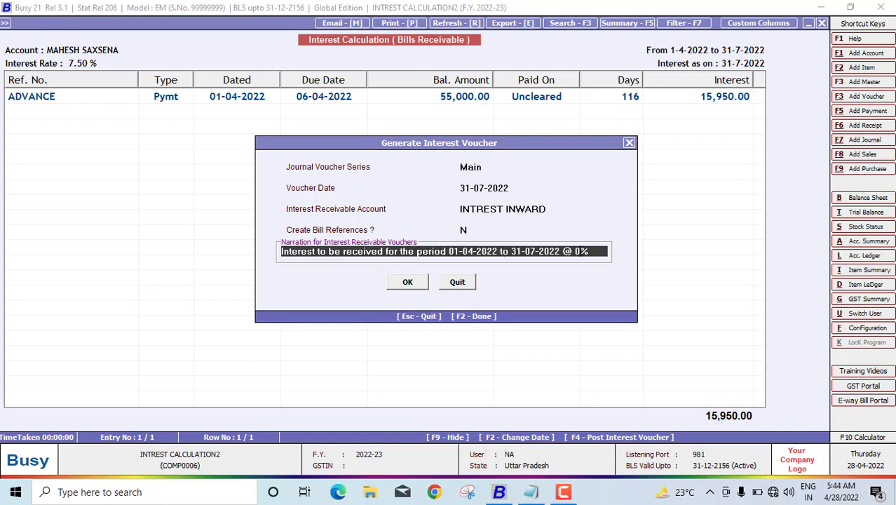
pyautogui.click(579, 251)
pyautogui.press('Delete')
pyautogui.write('7.5')
# Step: Post the interest journal voucher and close the interest calculation report
pyautogui.click(403, 286)
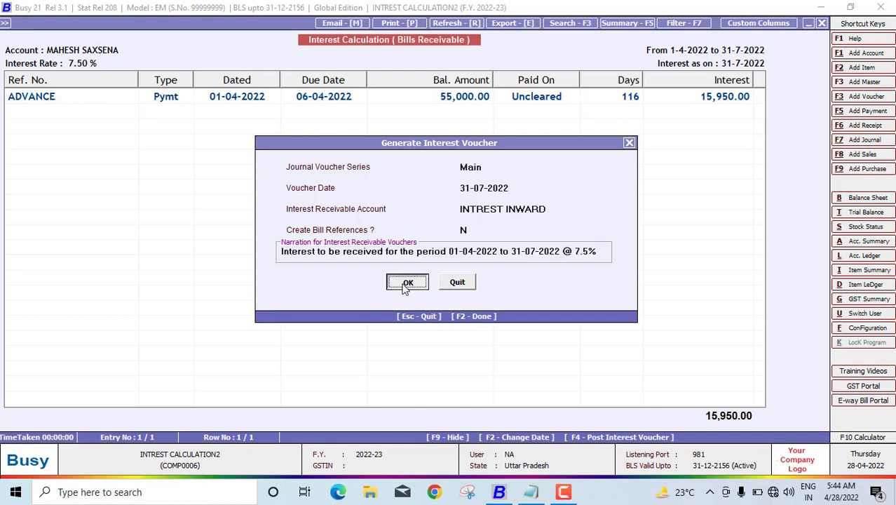
pyautogui.click(478, 274)
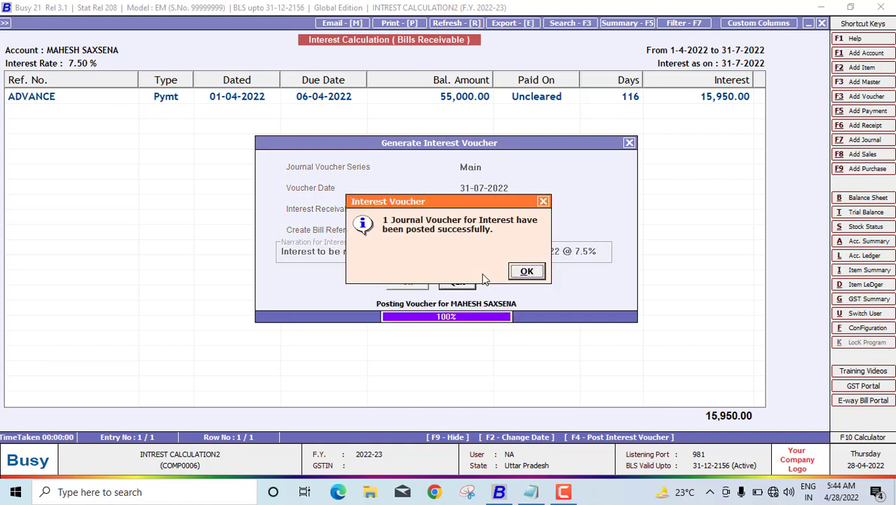
pyautogui.click(539, 276)
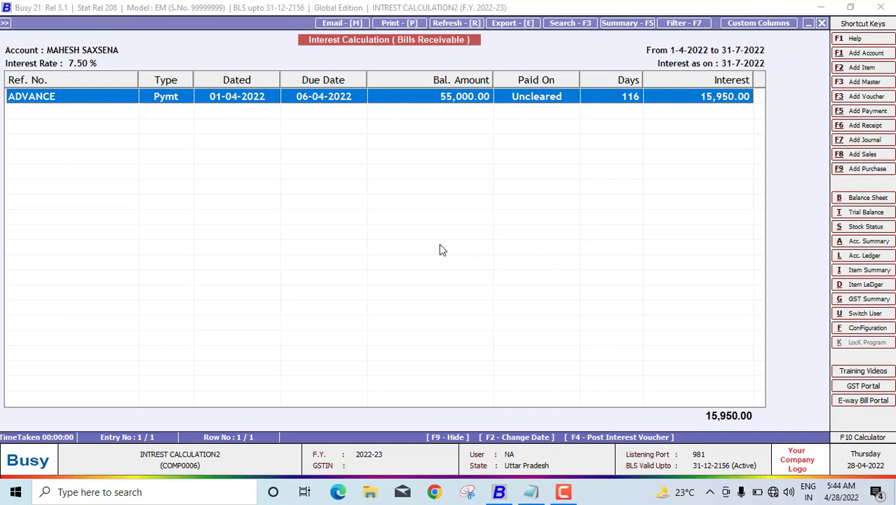
pyautogui.press('Escape')
# Step: View the customer's ledger from 01-04-2022 to 31-07-2022, closing 70,950.00 Dr, then close it
pyautogui.press('Escape')
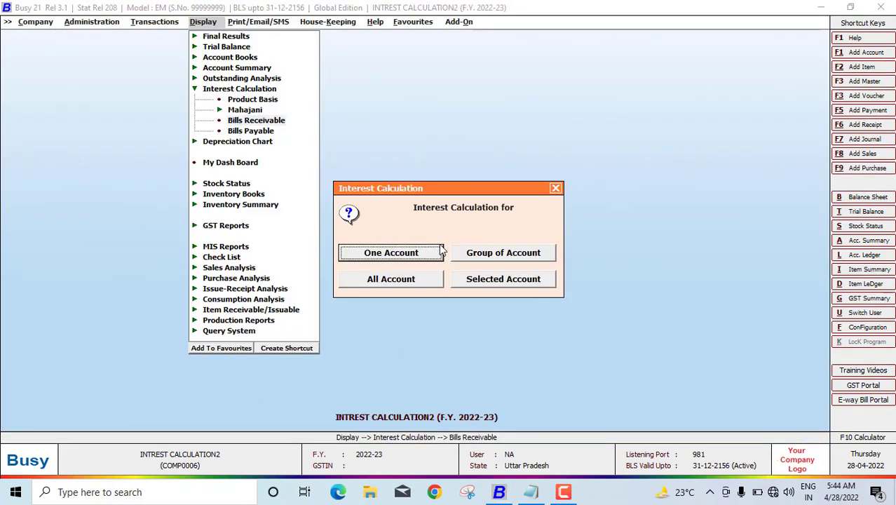
pyautogui.press('Escape')
pyautogui.press('Escape')
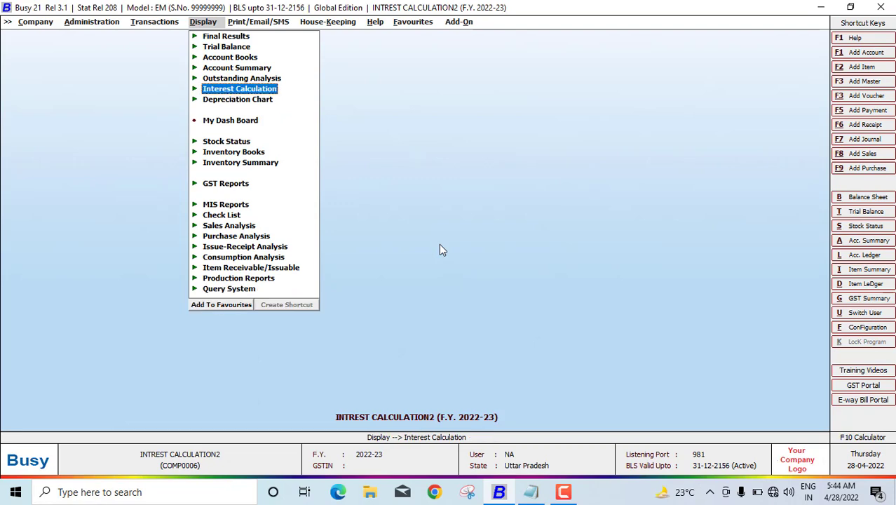
pyautogui.press('l')
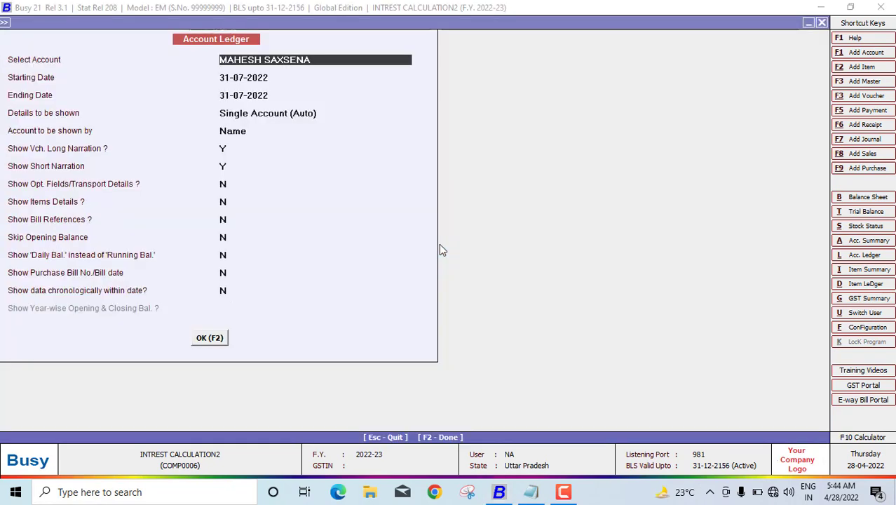
pyautogui.press('F2')
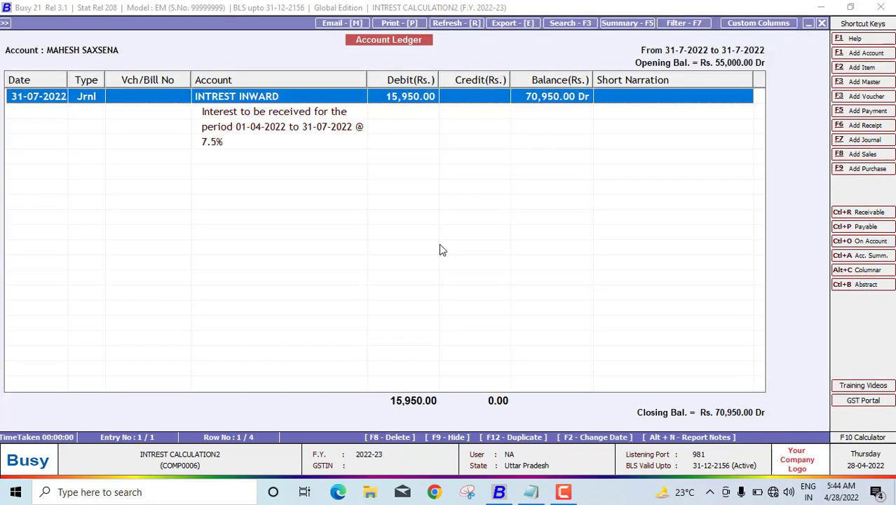
pyautogui.press('Escape')
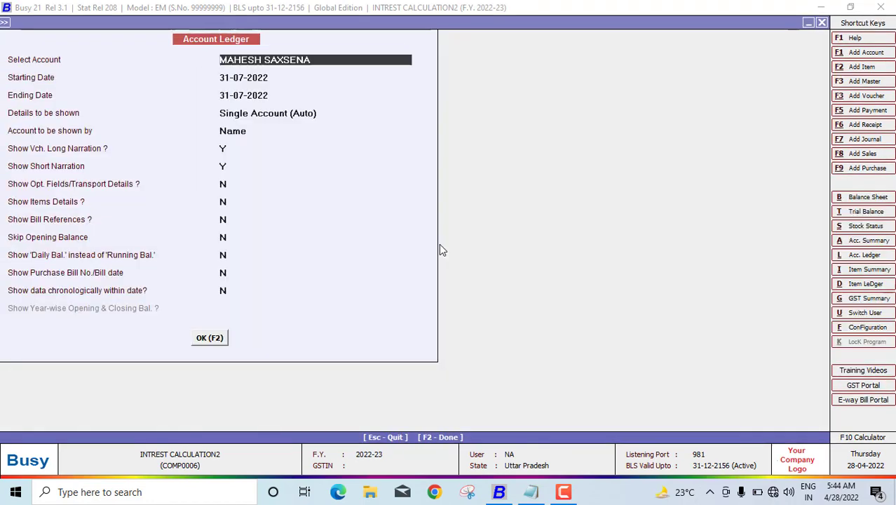
pyautogui.press('Return')
pyautogui.write('01-04')
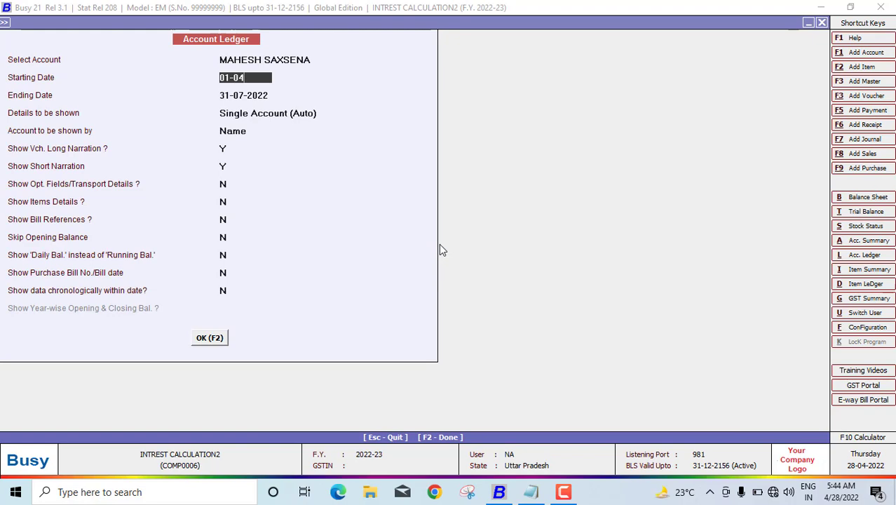
pyautogui.write('-2022')
pyautogui.press('Return')
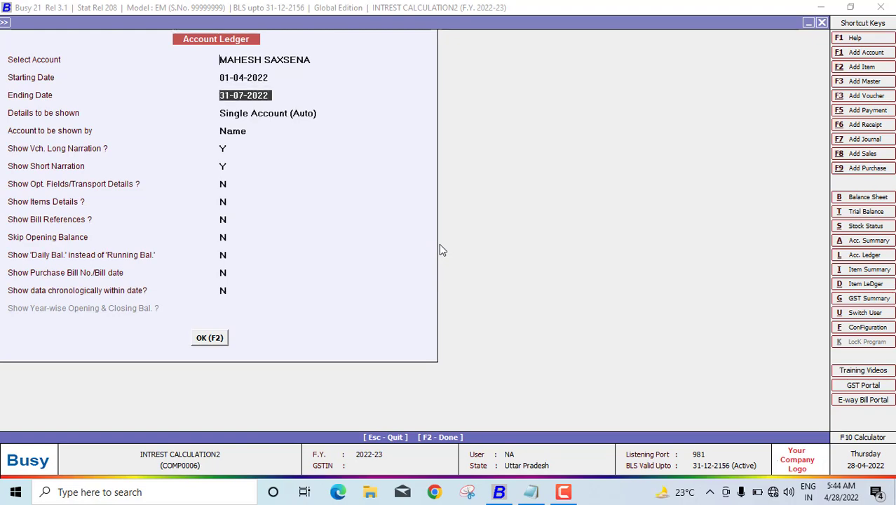
pyautogui.press('F2')
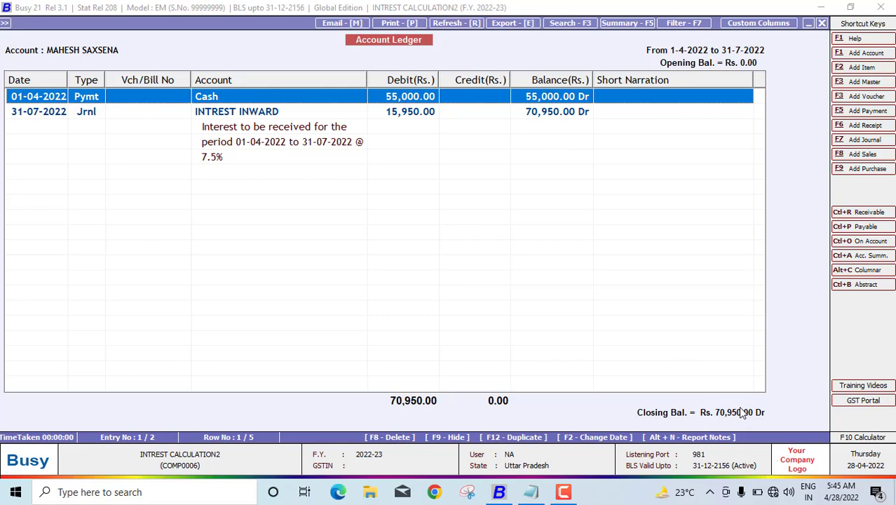
pyautogui.press('Escape')
pyautogui.press('Escape')
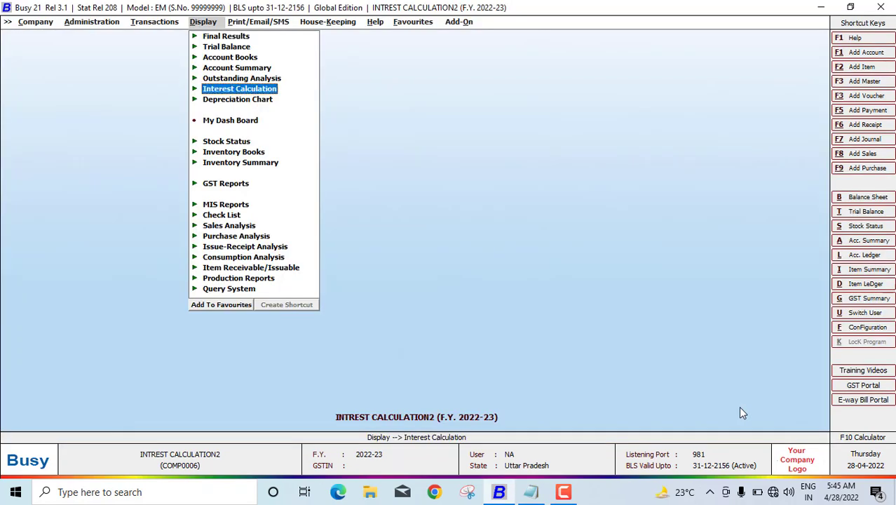
pyautogui.press('Escape')
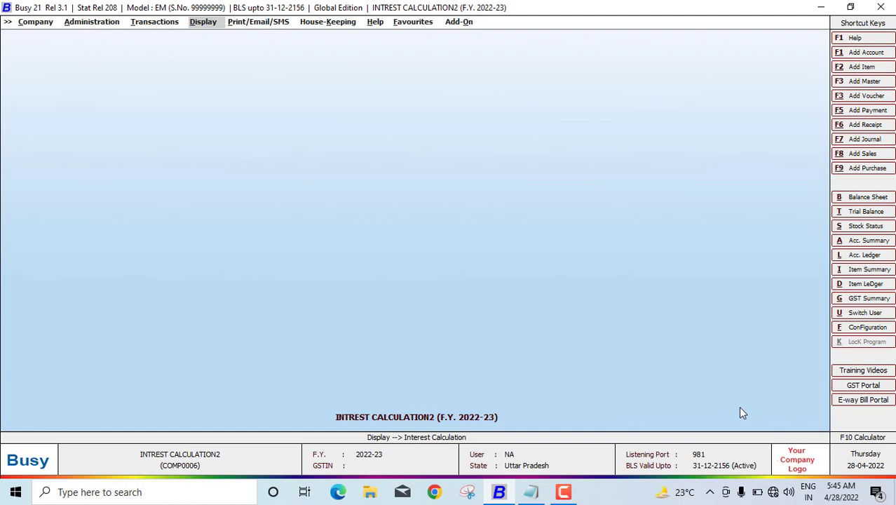
# Step: Start a new sales voucher dated 01-08-2022
pyautogui.press('Left')
pyautogui.press('Return')
pyautogui.press('Up')
pyautogui.press('Up')
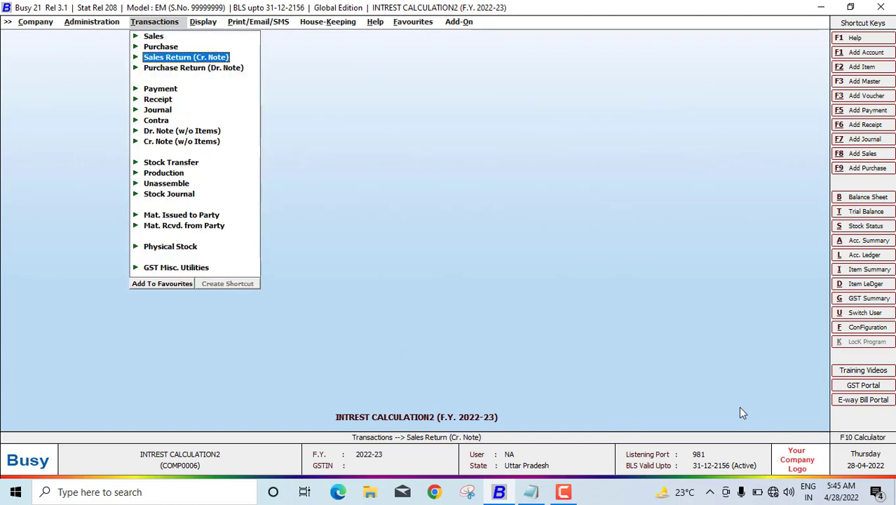
pyautogui.press('Up')
pyautogui.press('Up')
pyautogui.press('Return')
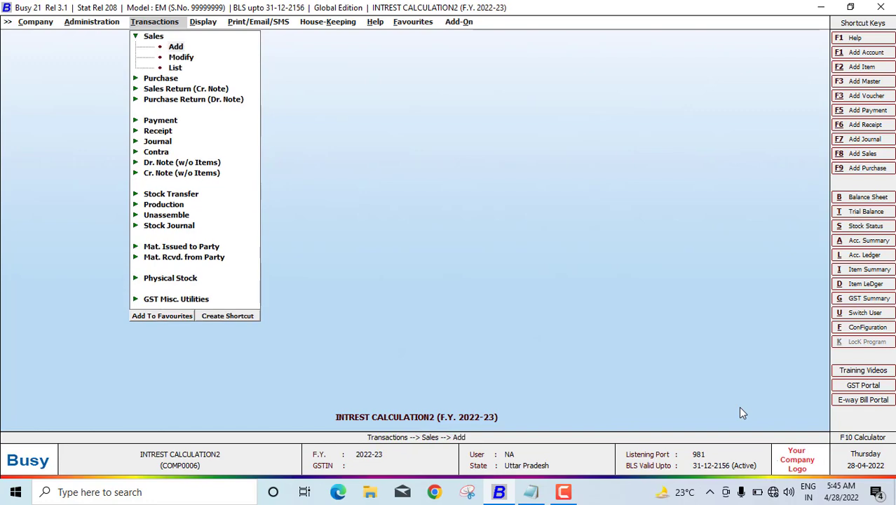
pyautogui.press('Return')
pyautogui.press('Return')
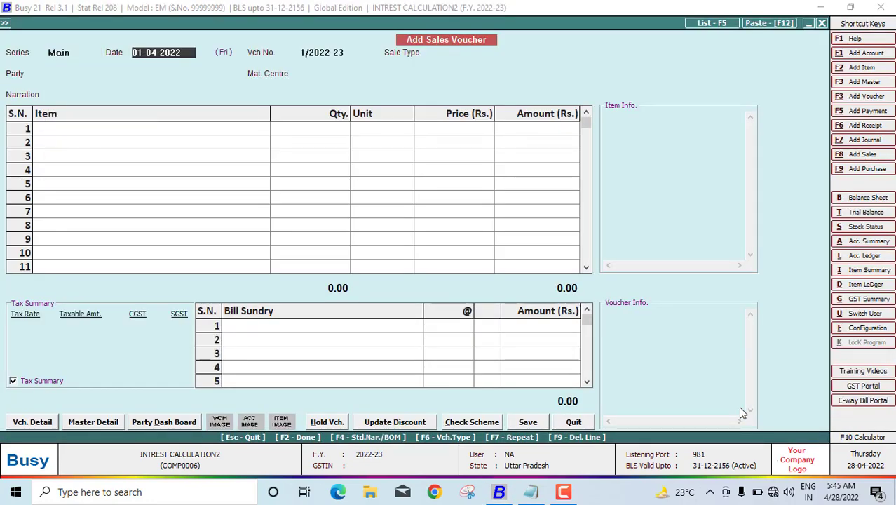
pyautogui.write('01-08-2022')
pyautogui.press('Return')
# Step: Choose sale type L/GST-TaxIncl and the customer as party, accepting the GSTIN warning
pyautogui.write('L')
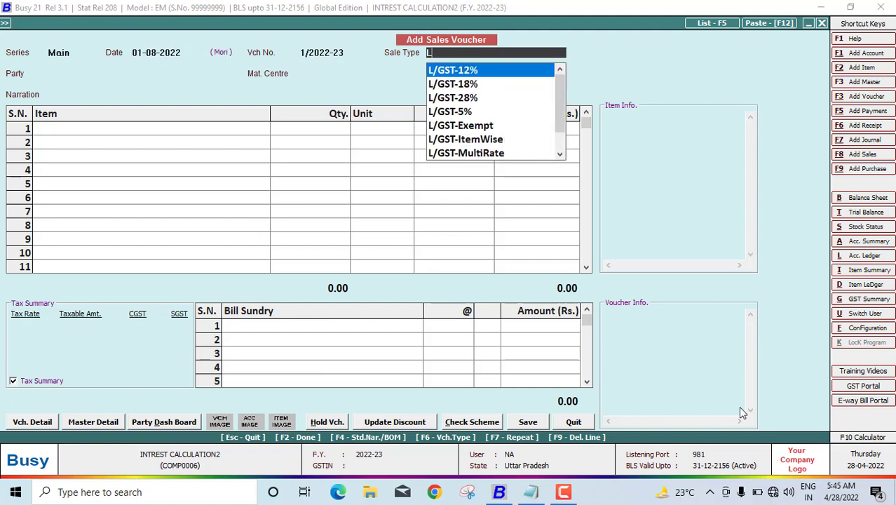
pyautogui.press('Down')
pyautogui.press('Down')
pyautogui.press('Down')
pyautogui.press('Down')
pyautogui.press('Down')
pyautogui.press('Down')
pyautogui.press('Down')
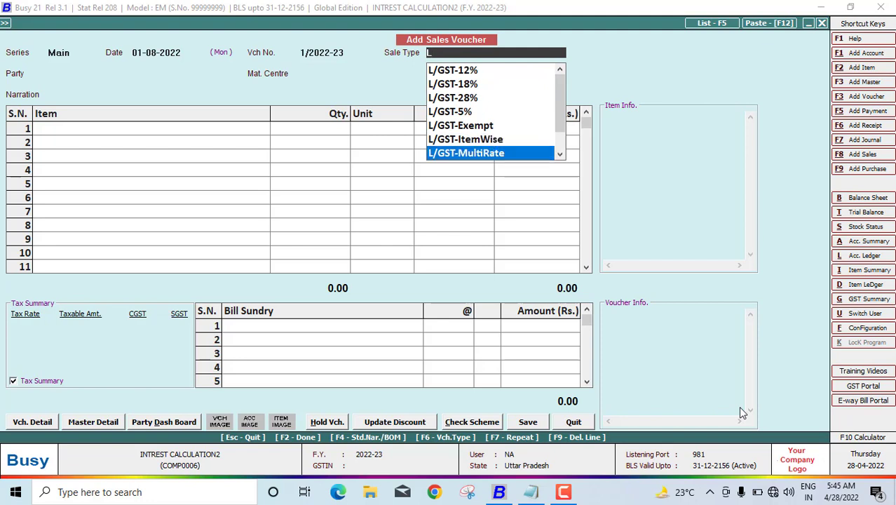
pyautogui.press('Down')
pyautogui.press('Down')
pyautogui.press('Return')
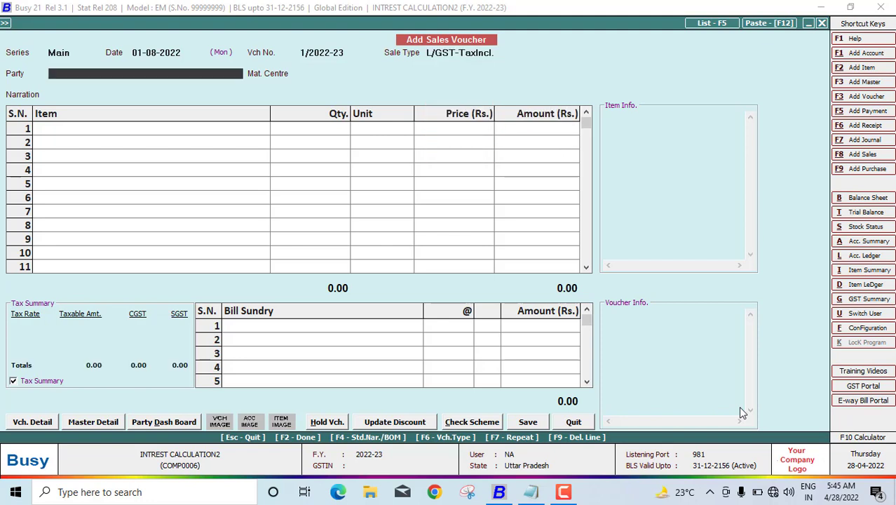
pyautogui.press('Down')
pyautogui.press('Down')
pyautogui.press('Return')
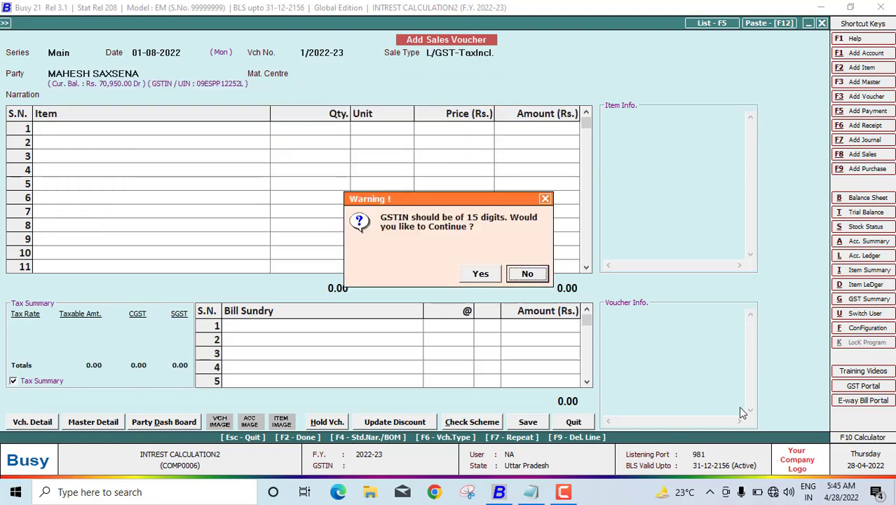
pyautogui.press('Left')
pyautogui.press('Return')
pyautogui.press('Return')
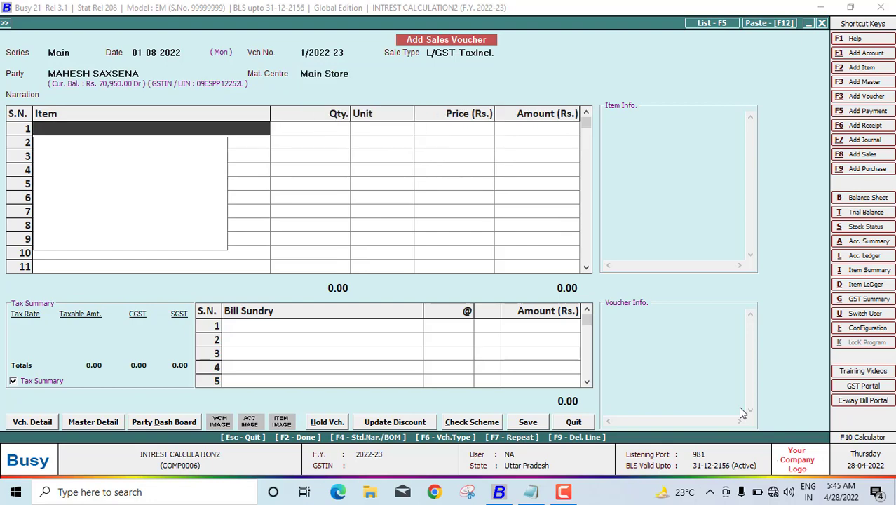
# Step: Create a new item KEYBOARD in the General group with unit Pcs
pyautogui.hotkey('alt', 'F2')
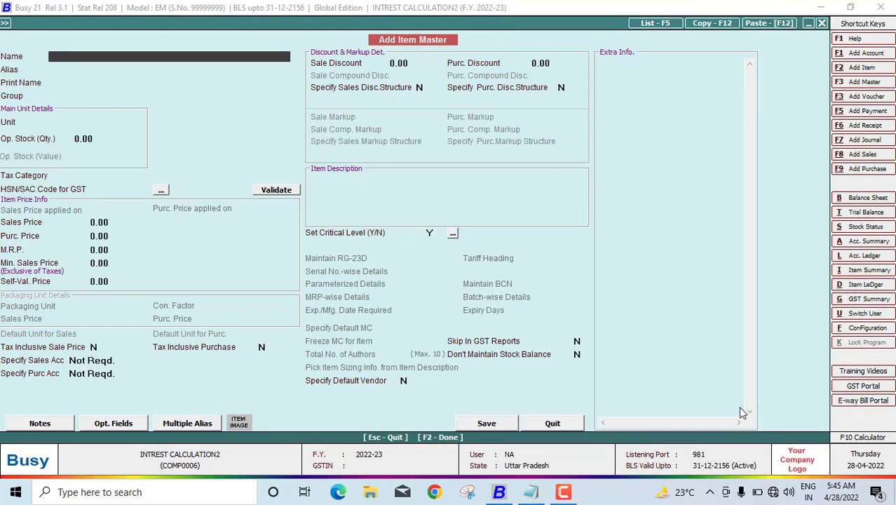
pyautogui.write('KEYBOARD')
pyautogui.press('Return')
pyautogui.press('Return')
pyautogui.press('Return')
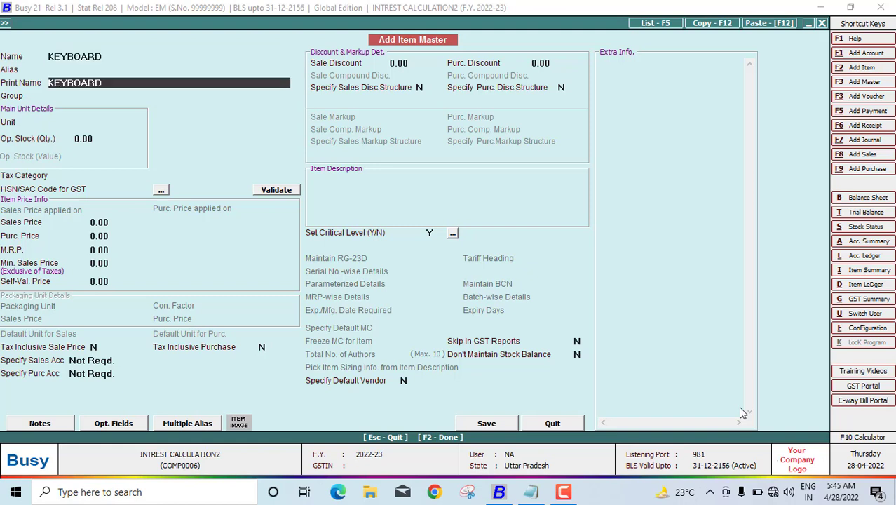
pyautogui.press('Return')
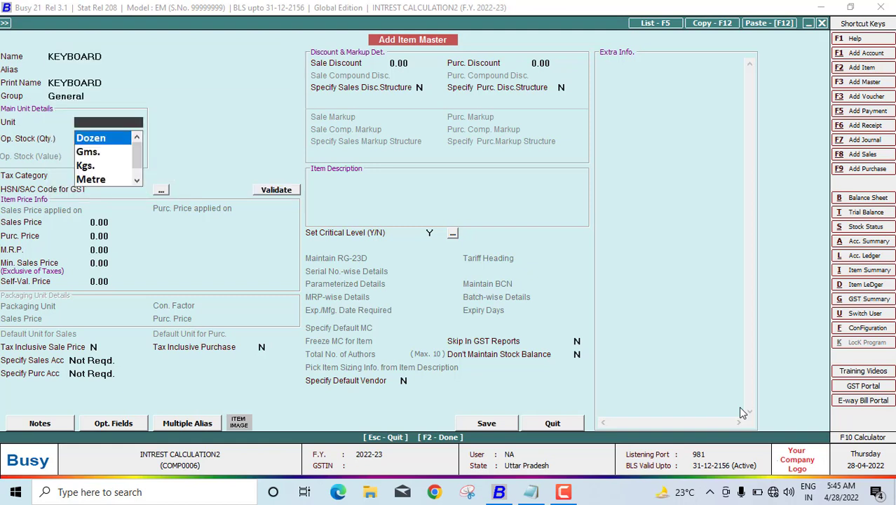
pyautogui.write('P')
pyautogui.press('Return')
pyautogui.press('Return')
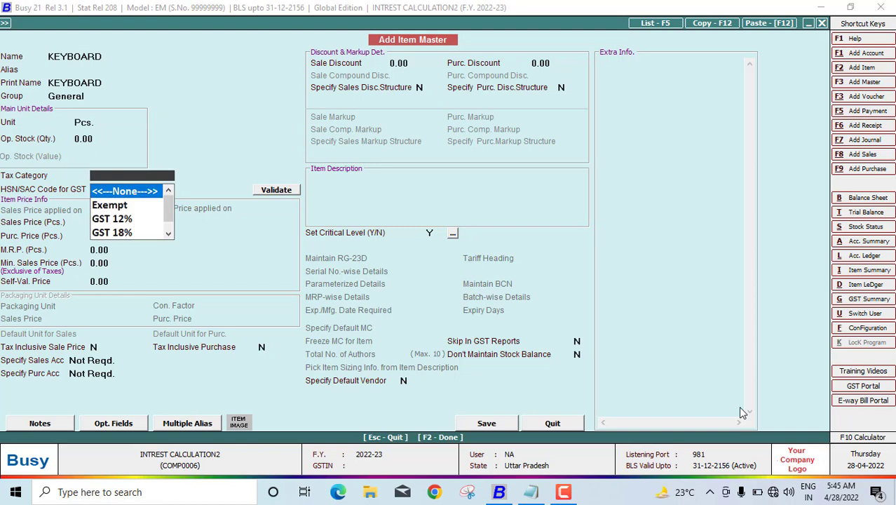
pyautogui.press('Escape')
pyautogui.press('Return')
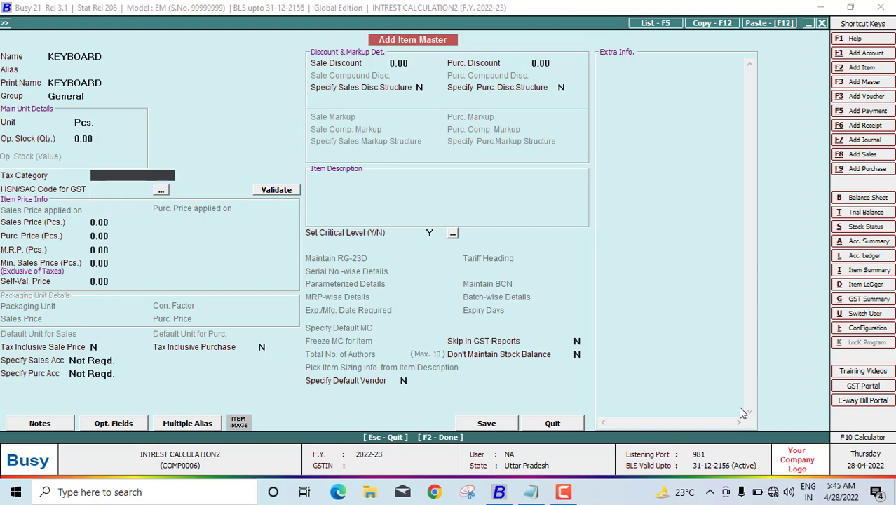
# Step: Give KEYBOARD tax category GST 18% and HSN code 8474, then save it
pyautogui.press('Down')
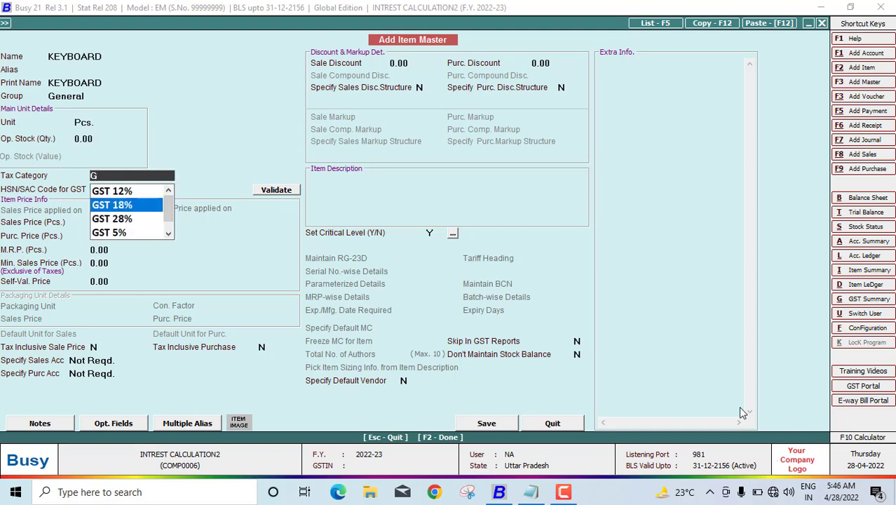
pyautogui.press('Return')
pyautogui.write('84')
pyautogui.press('BackSpace')
pyautogui.press('BackSpace')
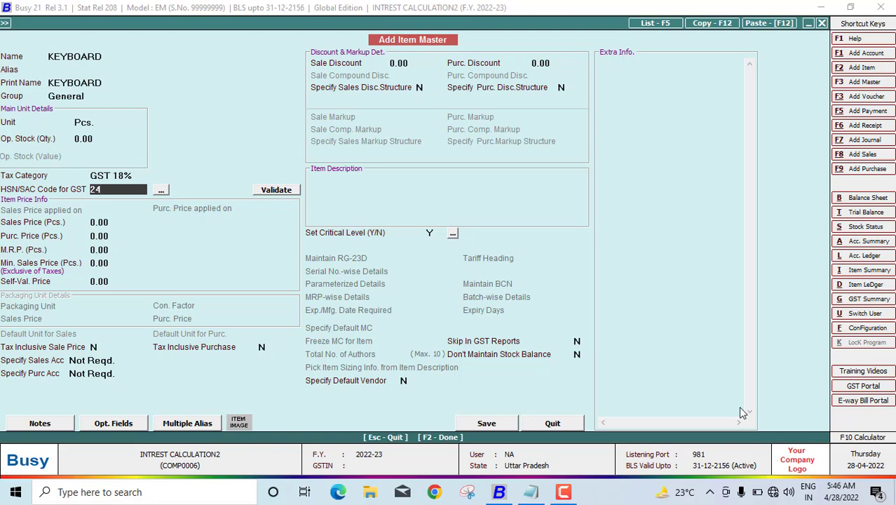
pyautogui.write('8474')
pyautogui.press('Return')
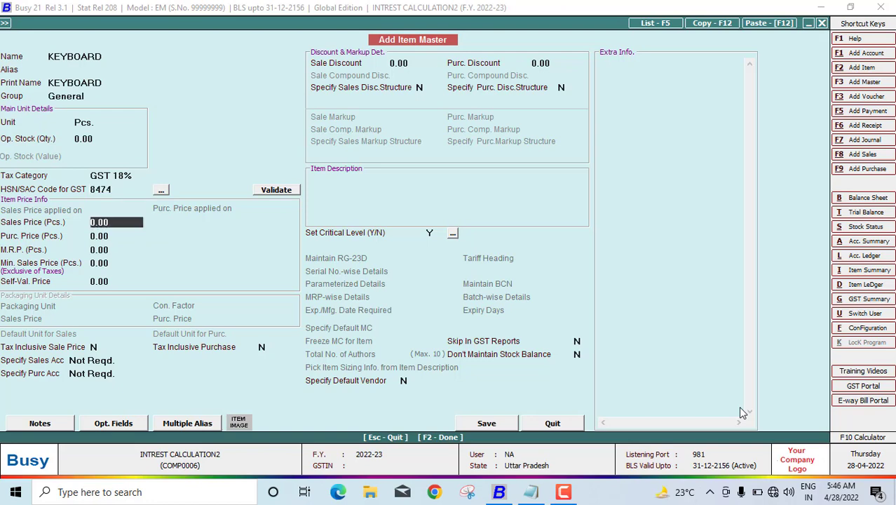
pyautogui.press('Return')
pyautogui.press('F2')
pyautogui.press('Return')
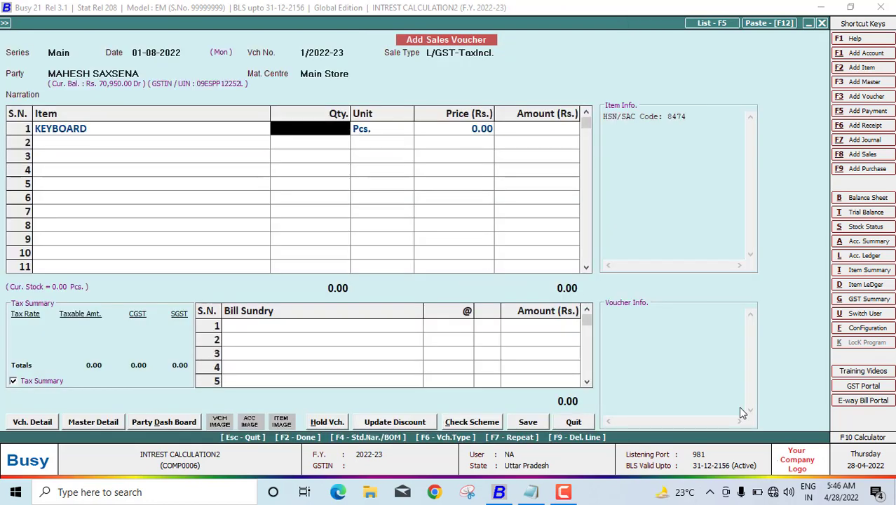
# Step: Enter 100 KEYBOARD at 1,000 each on the sales line, allowing negative stock
pyautogui.write('10')
pyautogui.press('Return')
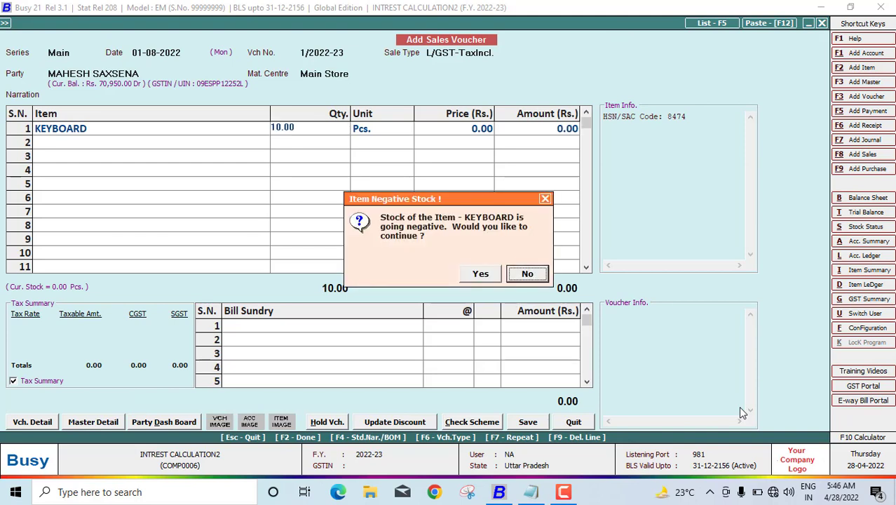
pyautogui.press('Return')
pyautogui.write('1')
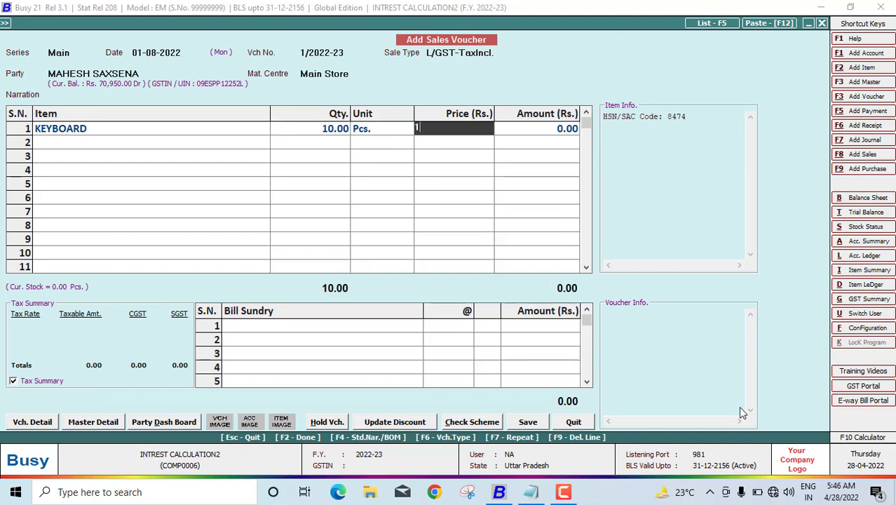
pyautogui.write(',000')
pyautogui.press('Return')
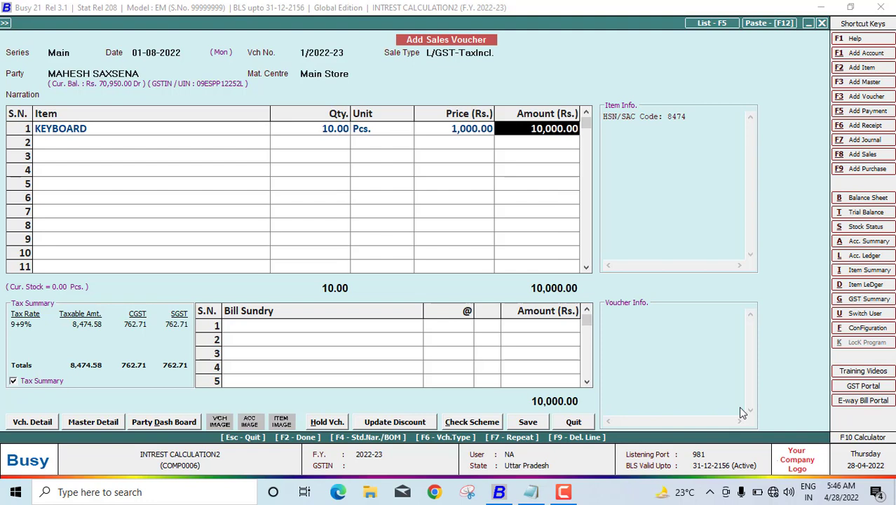
pyautogui.hotkey('shift', 'Tab')
pyautogui.hotkey('shift', 'Tab')
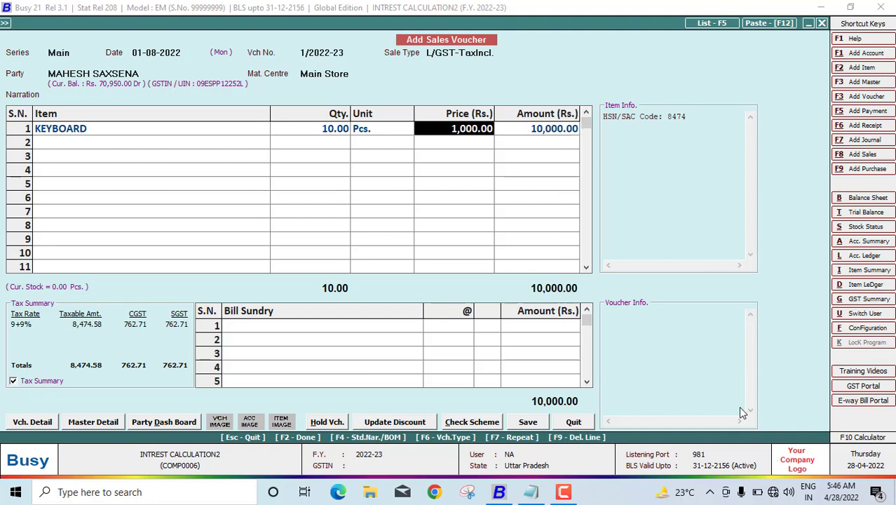
pyautogui.write('100')
pyautogui.press('Return')
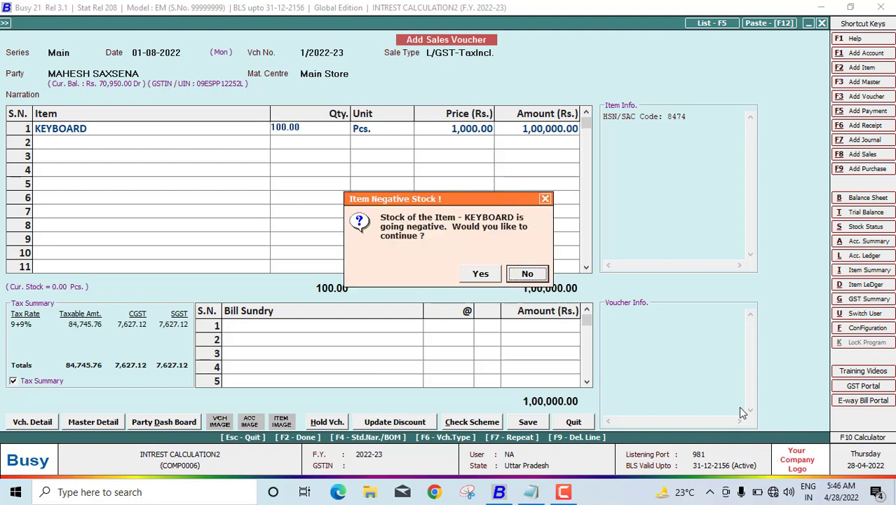
pyautogui.press('Left')
pyautogui.press('Return')
pyautogui.press('Return')
pyautogui.press('Return')
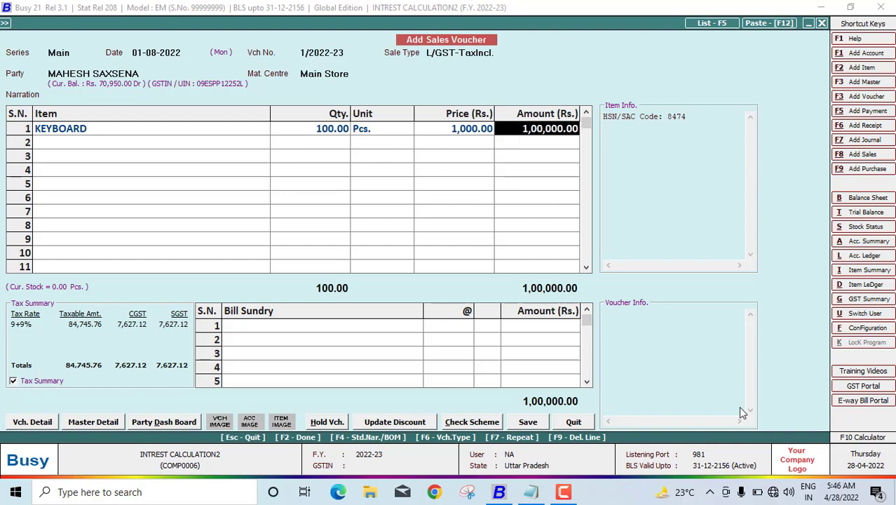
# Step: Save the 1,00,000.00 sales voucher without printing it, then close the blank voucher
pyautogui.press('Return')
pyautogui.press('Return')
pyautogui.press('Return')
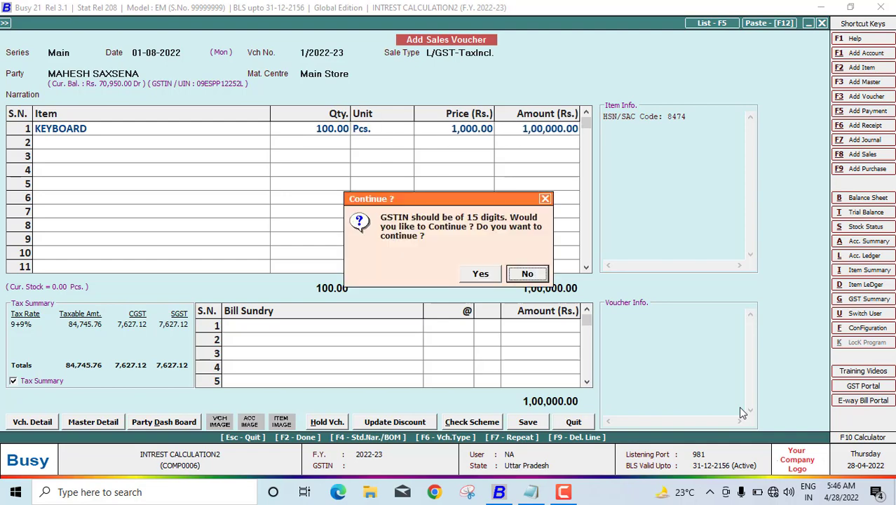
pyautogui.press('Return')
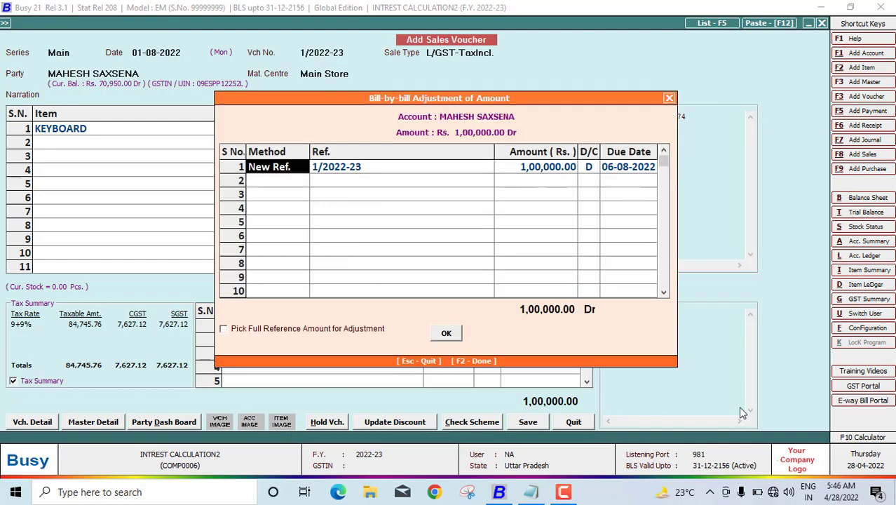
pyautogui.press('Return')
pyautogui.press('Return')
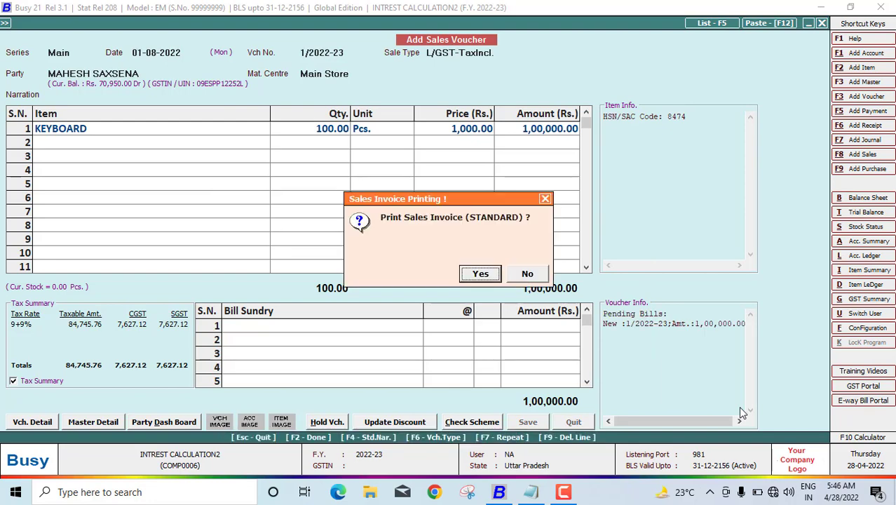
pyautogui.press('n')
pyautogui.press('Escape')
pyautogui.press('Escape')
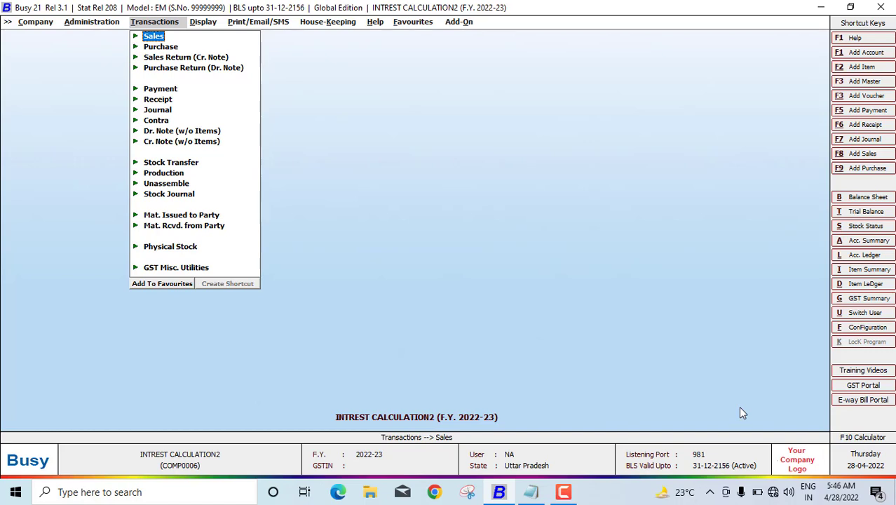
# Step: Open the Bills Receivable interest calculation report
pyautogui.press('Right')
pyautogui.press('Down')
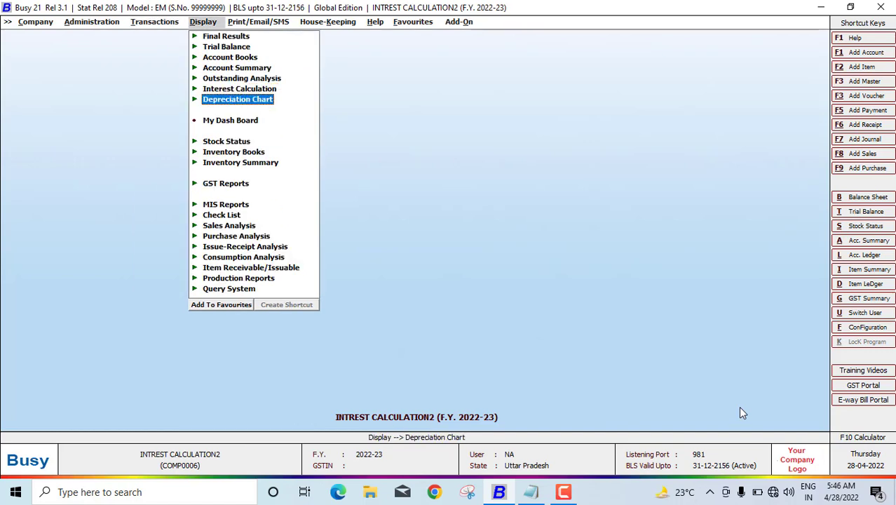
pyautogui.press('Up')
pyautogui.press('Return')
pyautogui.press('Down')
pyautogui.press('Down')
pyautogui.press('Down')
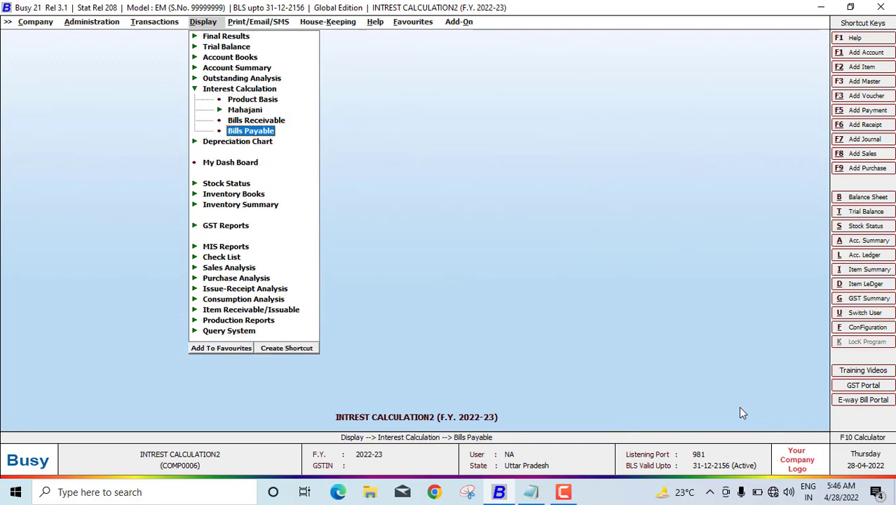
pyautogui.press('Up')
pyautogui.press('Return')
pyautogui.press('Return')
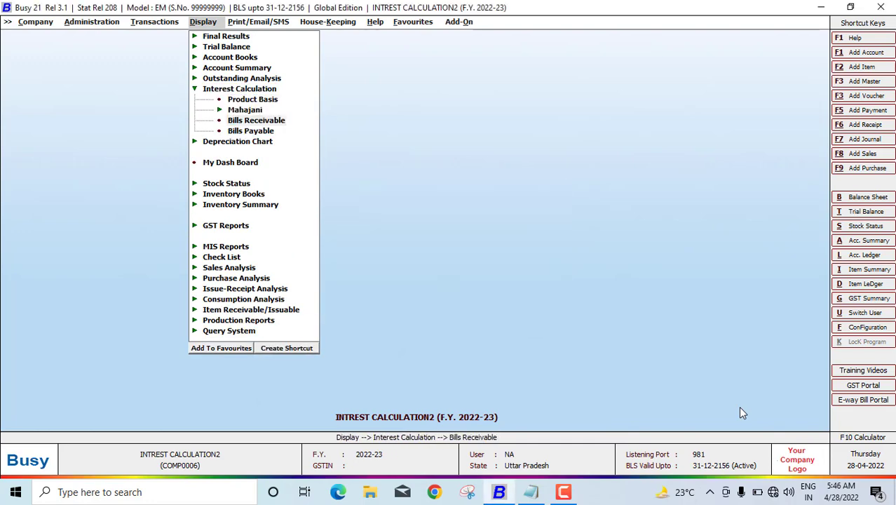
# Step: Calculate flat-rate interest from 01-08-2022 to 31-08-2022 as on 31-08-2022, giving 6,250.00
pyautogui.write('01')
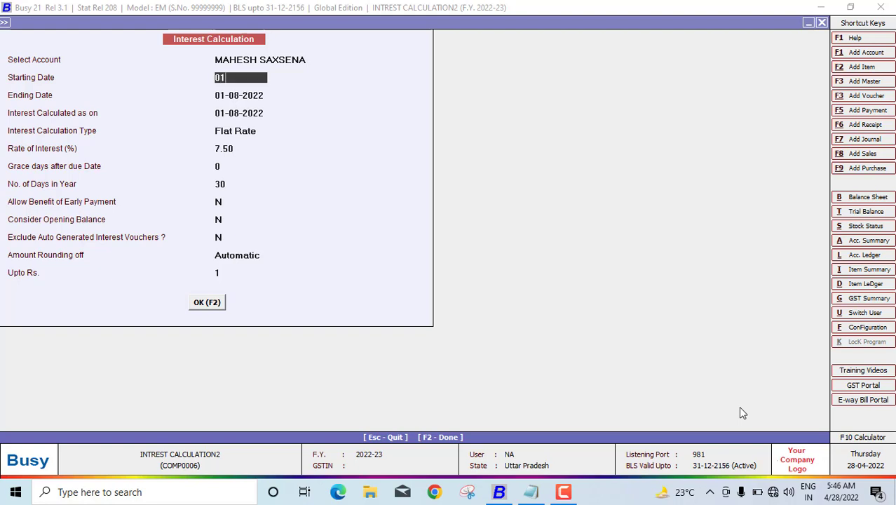
pyautogui.write('-08-0022')
pyautogui.press('Return')
pyautogui.write('31-08-')
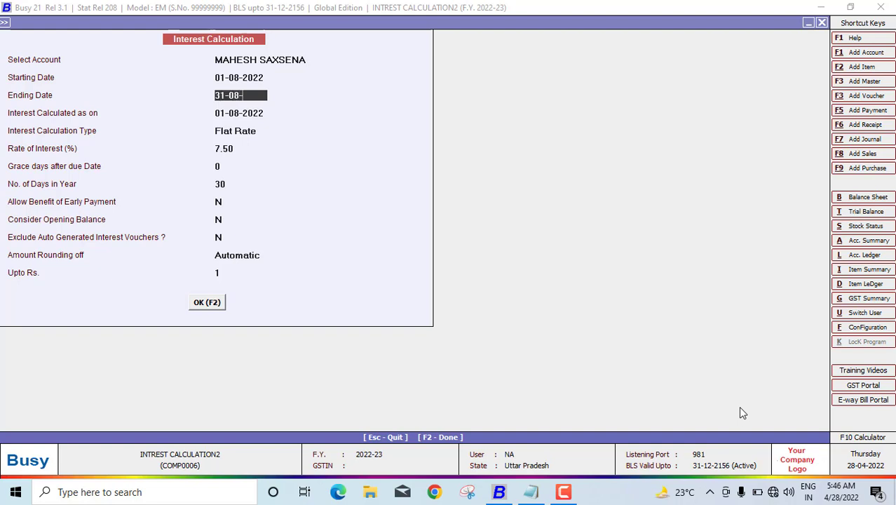
pyautogui.write('2022')
pyautogui.press('Return')
pyautogui.write('31-')
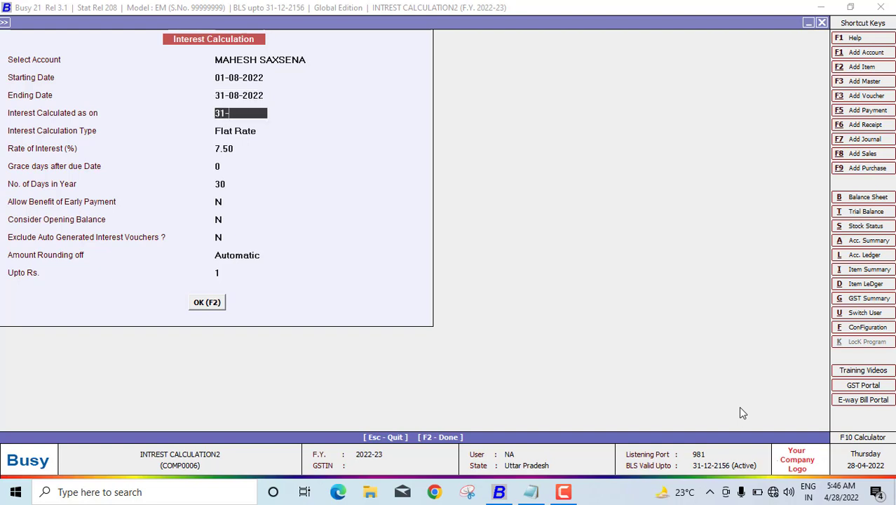
pyautogui.write('08-2022')
pyautogui.press('Return')
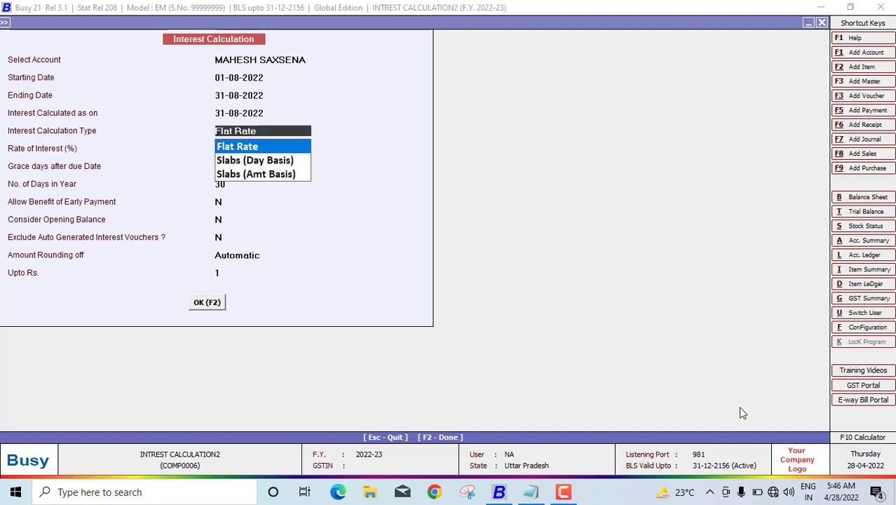
pyautogui.press('Return')
pyautogui.press('Return')
pyautogui.press('Return')
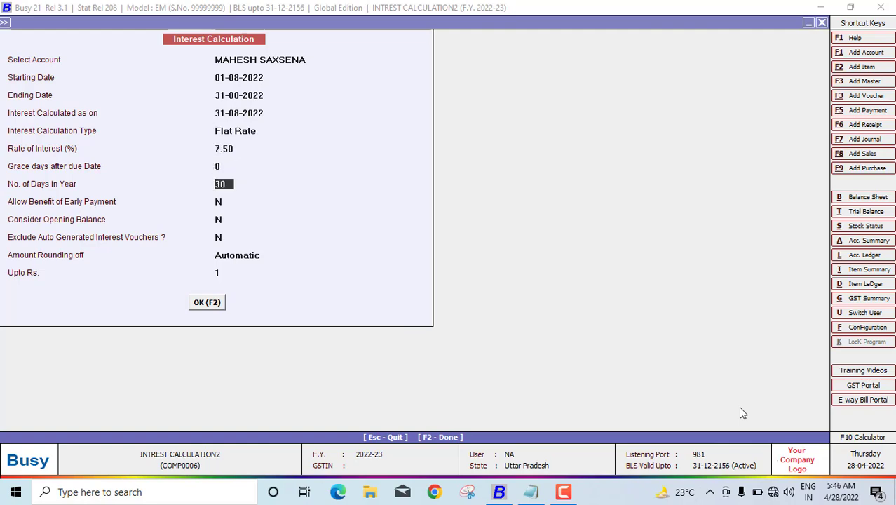
pyautogui.press('F2')
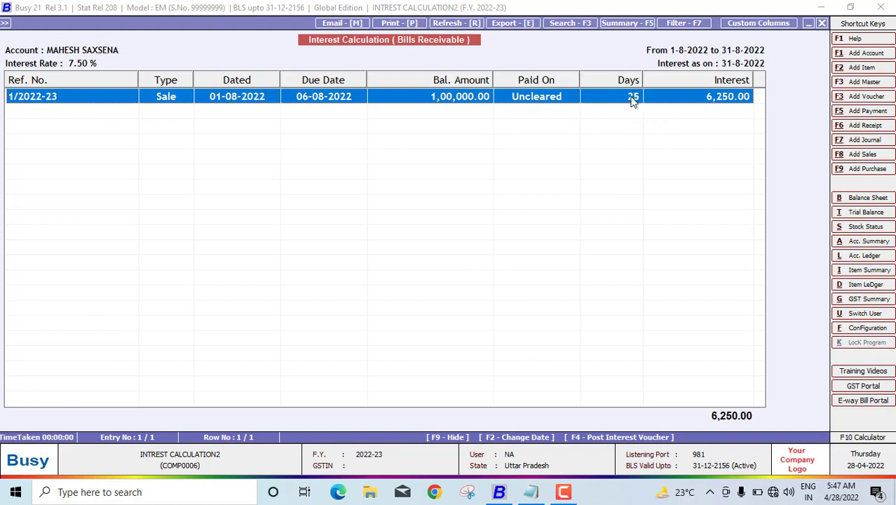
pyautogui.press('Escape')
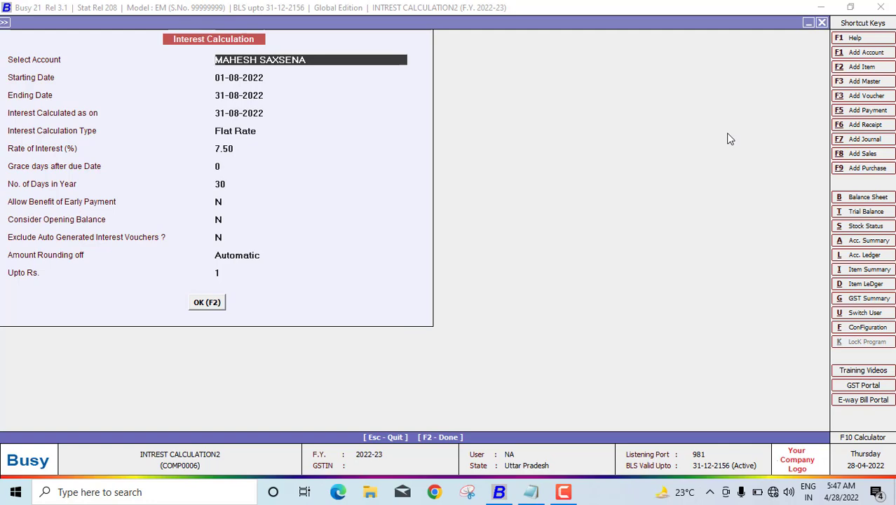
pyautogui.press('F2')
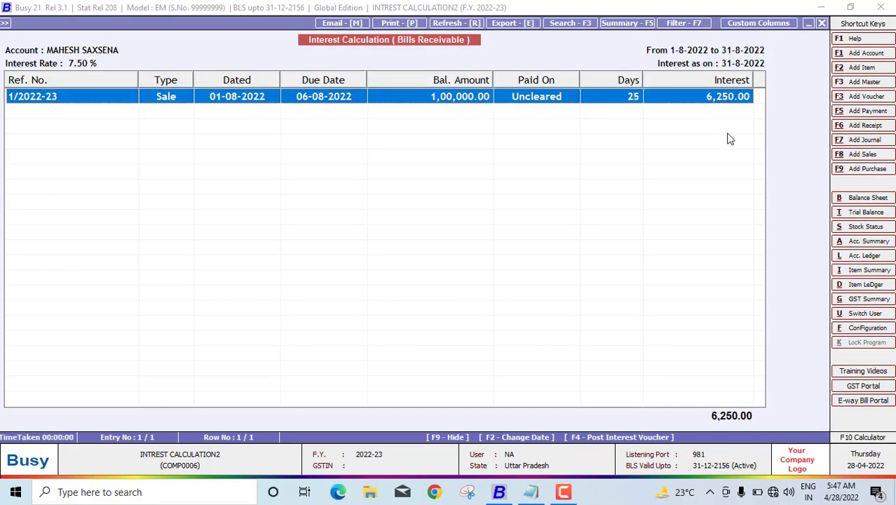
pyautogui.press('Escape')
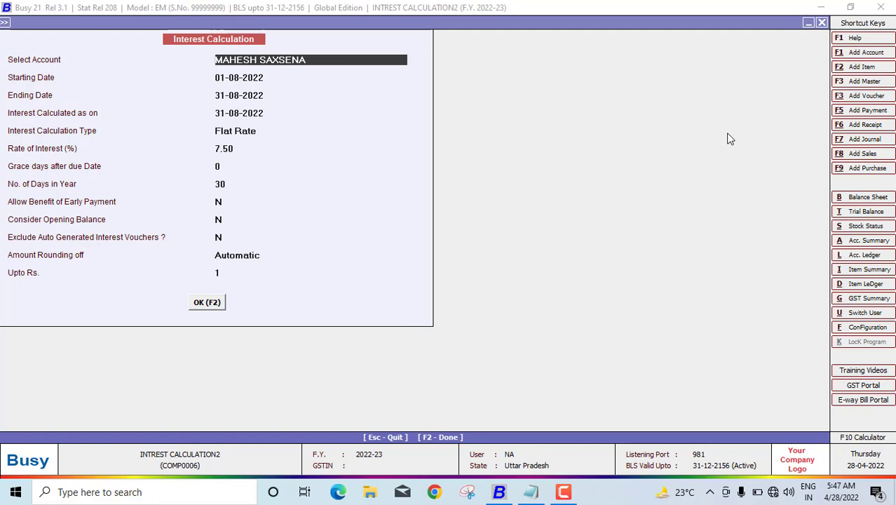
# Step: Set No. of Days in Year to 31 and recalculate the interest to 6,048.00
pyautogui.press('F2')
pyautogui.press('Escape')
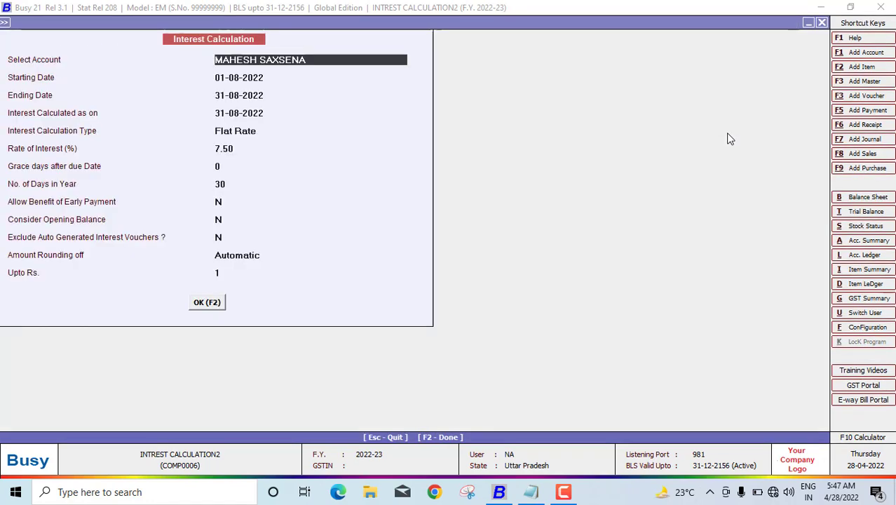
pyautogui.press('Return')
pyautogui.press('Return')
pyautogui.press('Return')
pyautogui.press('Return')
pyautogui.press('Return')
pyautogui.press('Return')
pyautogui.press('Return')
pyautogui.write('3')
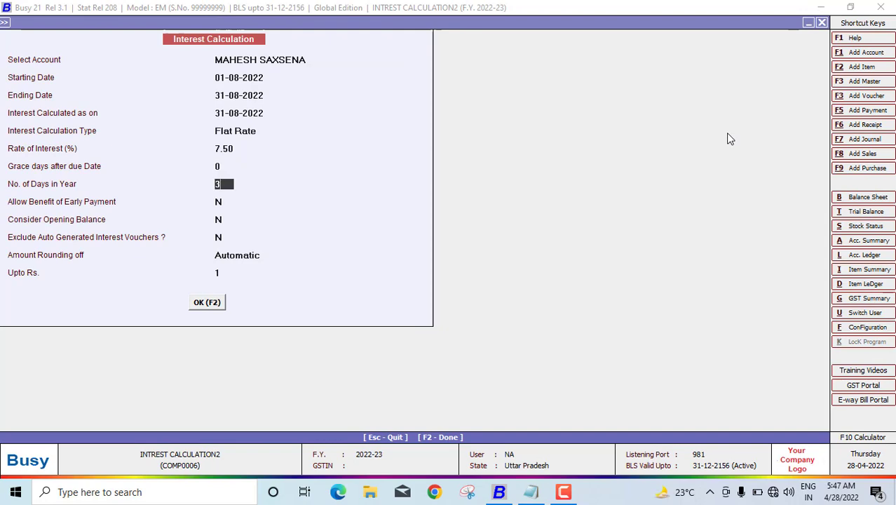
pyautogui.write('1')
pyautogui.press('Return')
pyautogui.press('F2')
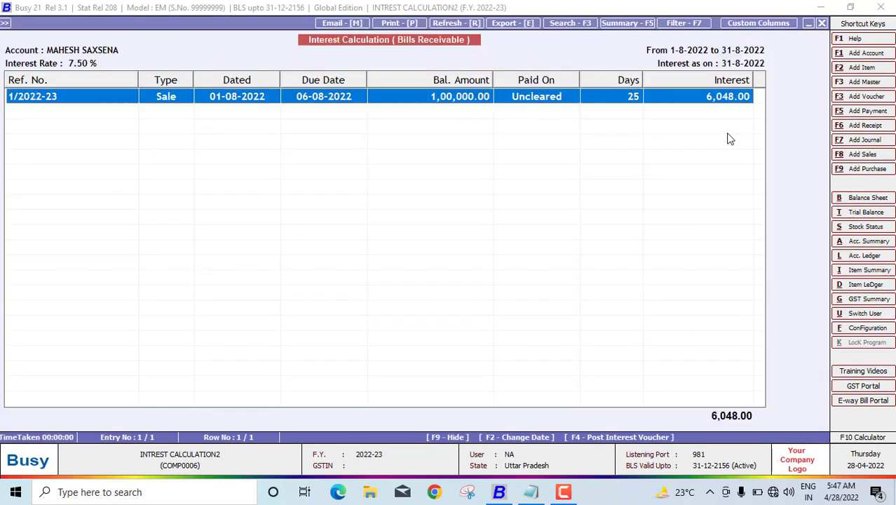
pyautogui.press('Escape')
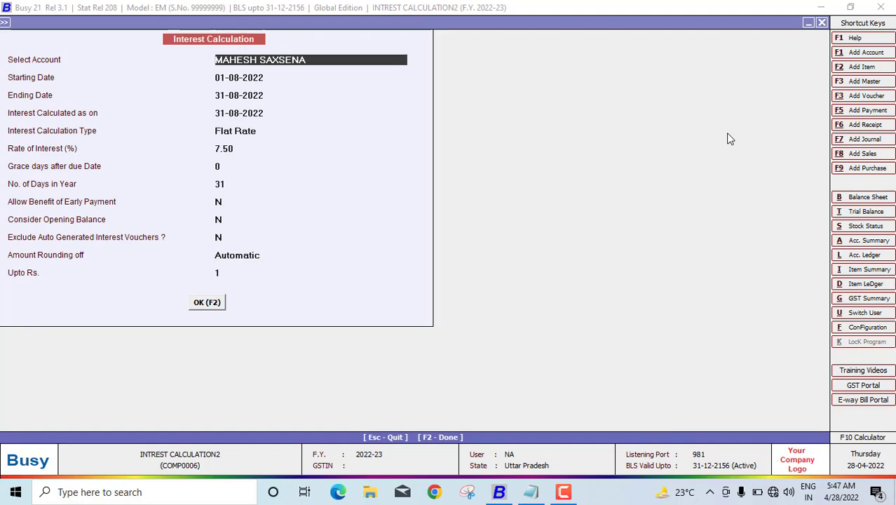
# Step: Review the customer's account master, showing 5 credit days and 7.50 interest rates, without changes
pyautogui.press('Escape')
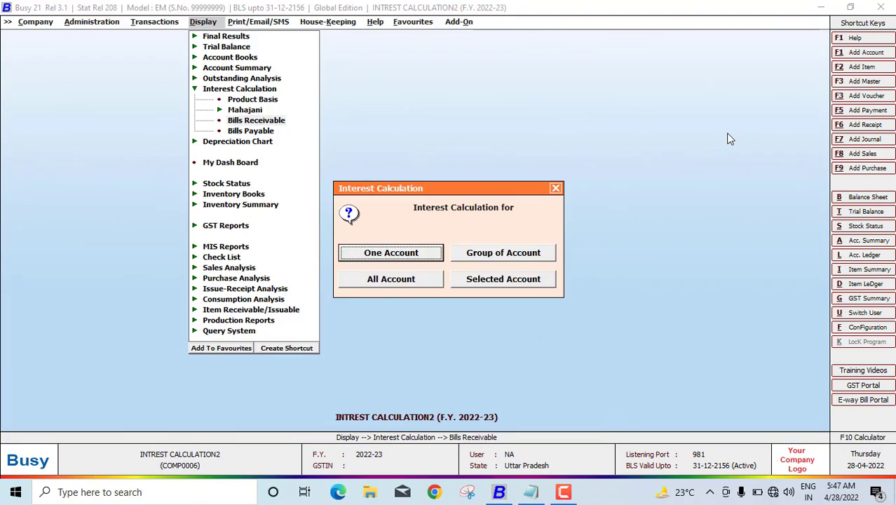
pyautogui.press('Escape')
pyautogui.press('Escape')
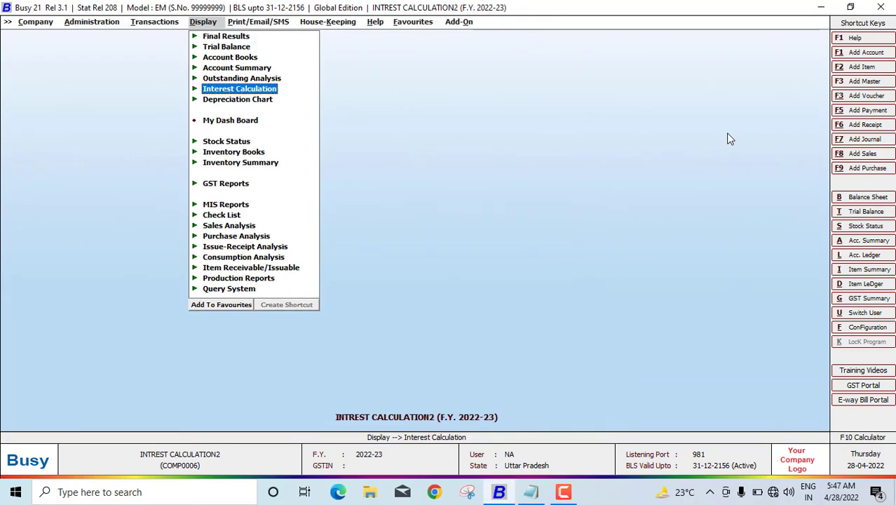
pyautogui.press('Left')
pyautogui.press('Left')
pyautogui.press('Return')
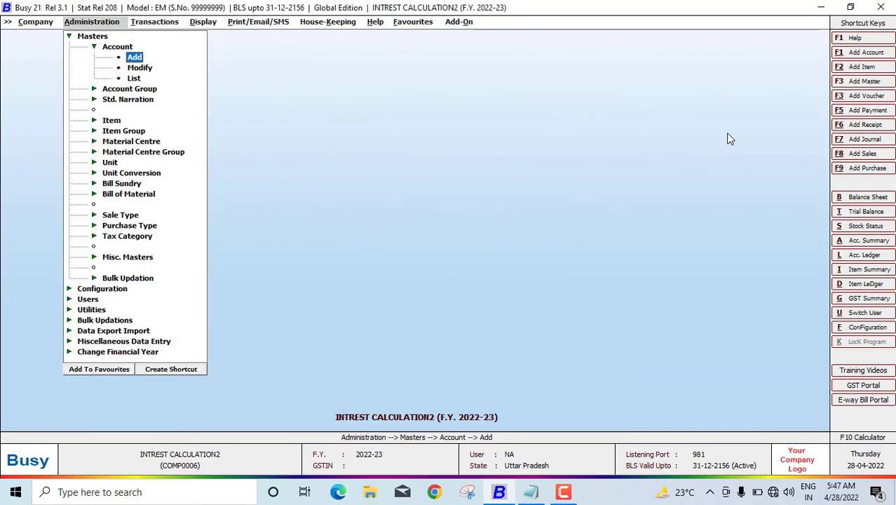
pyautogui.press('Right')
pyautogui.press('Left')
pyautogui.press('Down')
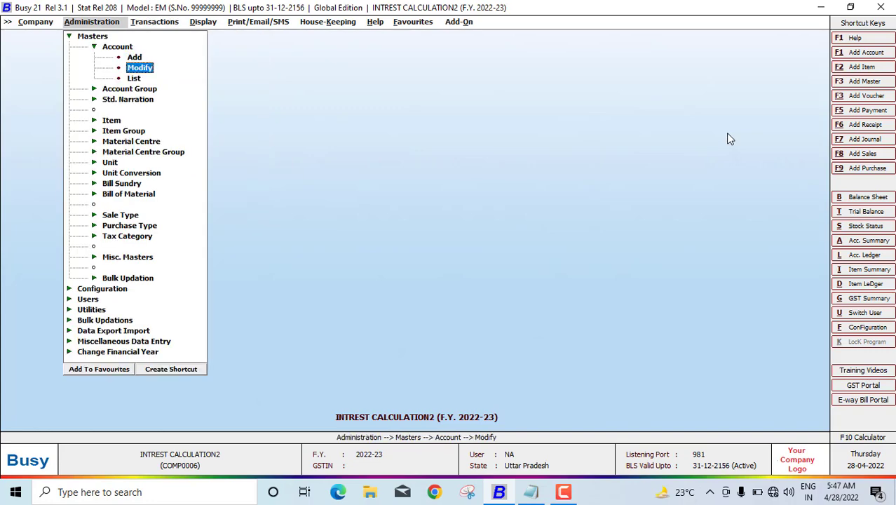
pyautogui.press('Return')
pyautogui.write('MA')
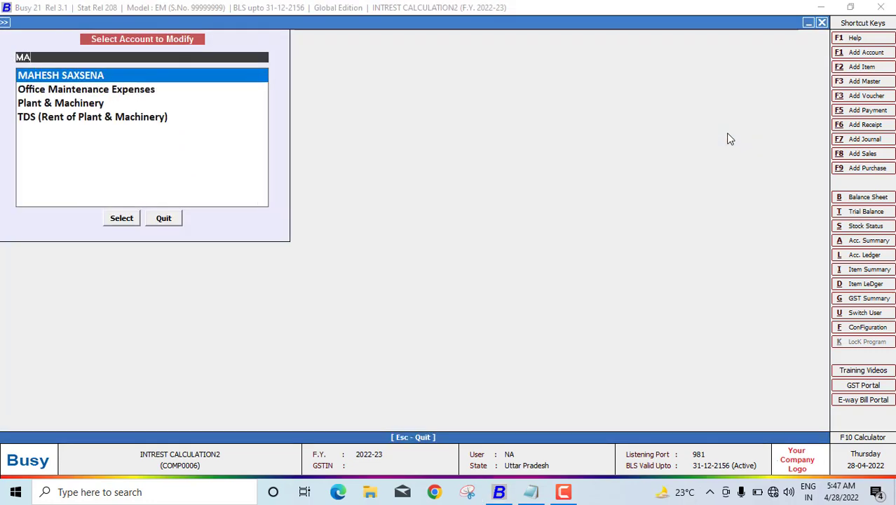
pyautogui.press('Return')
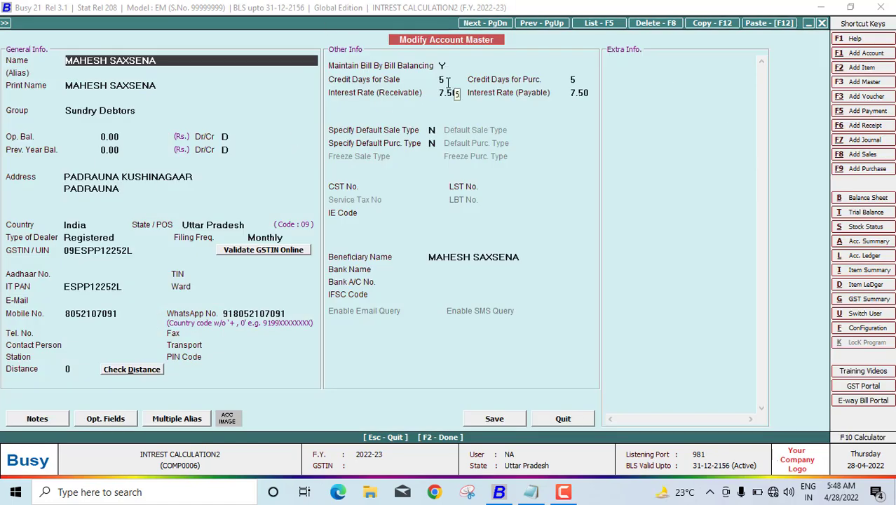
pyautogui.press('Escape')
pyautogui.press('Escape')
pyautogui.press('Escape')
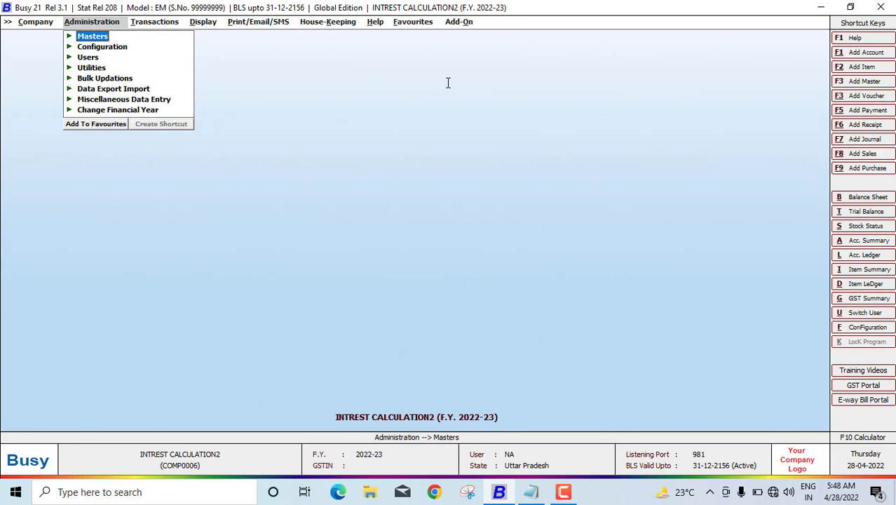
# Step: Open the Bills Receivable interest calculation for a single account
pyautogui.press('Right')
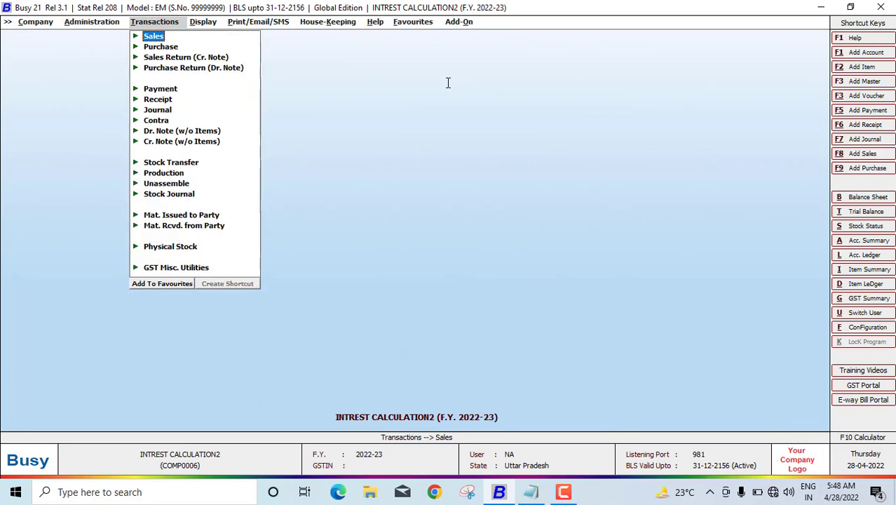
pyautogui.press('Right')
pyautogui.press('Down')
pyautogui.press('Left')
pyautogui.press('Down')
pyautogui.press('Down')
pyautogui.press('Down')
pyautogui.press('Down')
pyautogui.press('Down')
pyautogui.press('Right')
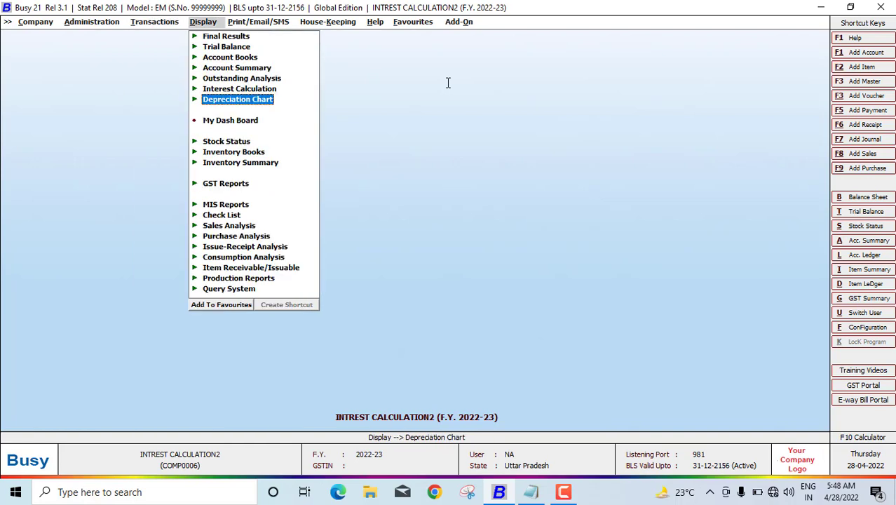
pyautogui.press('Up')
pyautogui.press('Return')
pyautogui.press('Down')
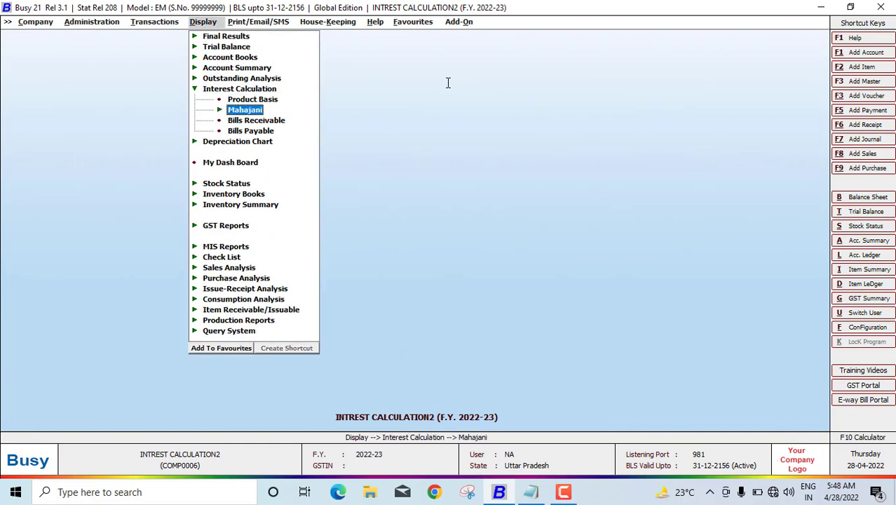
pyautogui.press('Down')
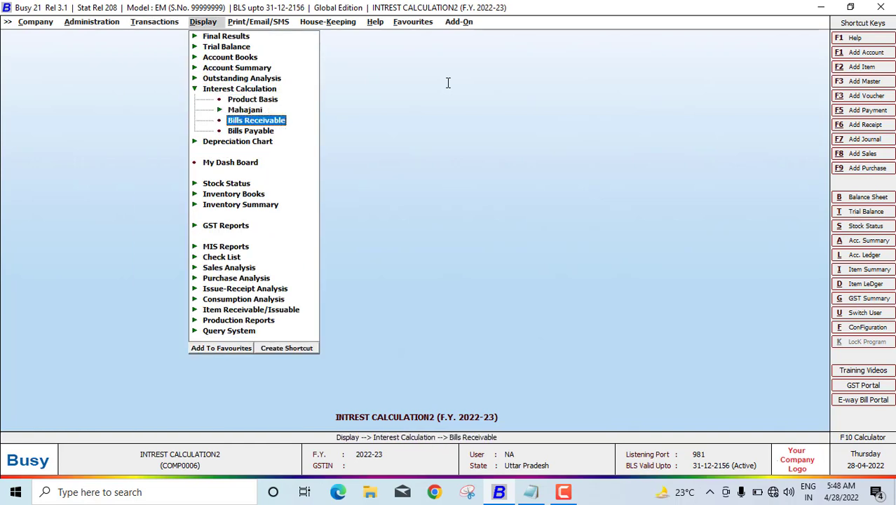
pyautogui.press('Return')
pyautogui.press('Return')
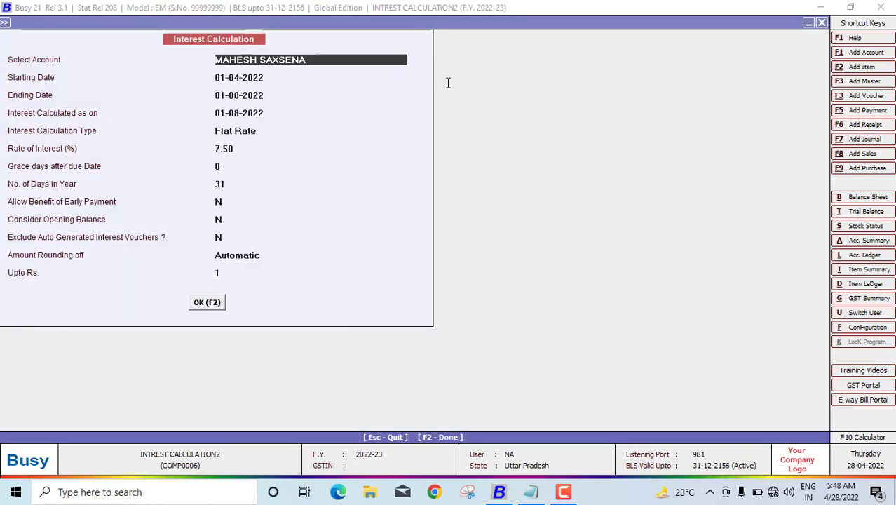
# Step: Calculate interest from 01-08-2022 to 31-08-2022 as on 31-08-2022, then start generating the interest voucher
pyautogui.press('Return')
pyautogui.write('0')
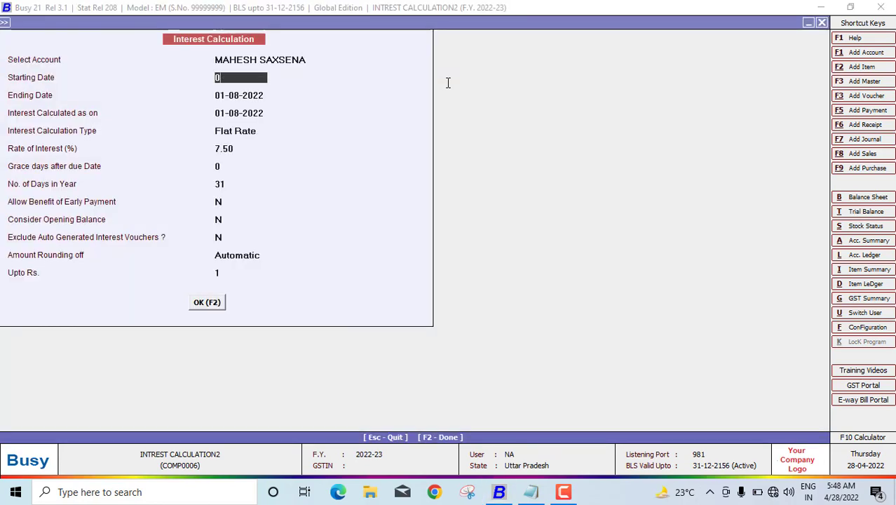
pyautogui.write('1-08-2022')
pyautogui.press('Return')
pyautogui.write('31')
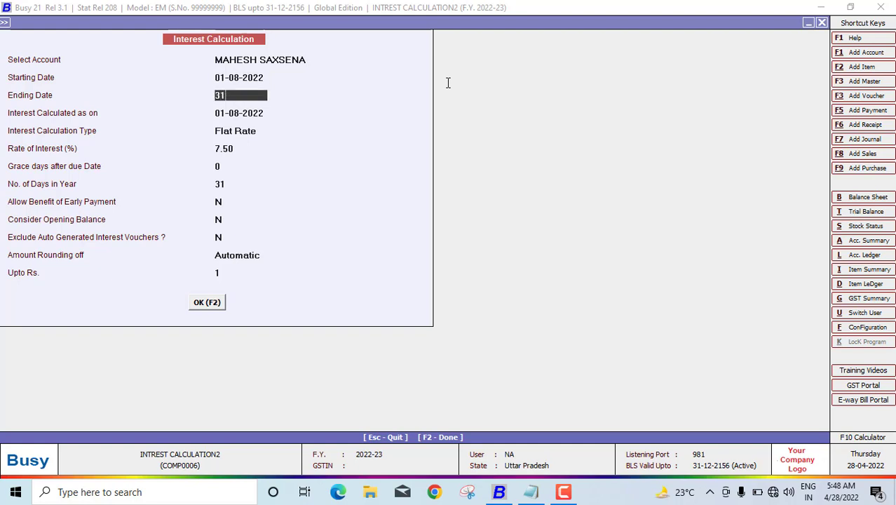
pyautogui.write('-082022')
pyautogui.press('Return')
pyautogui.write('31-08-2022')
pyautogui.press('Return')
pyautogui.write('31-08-')
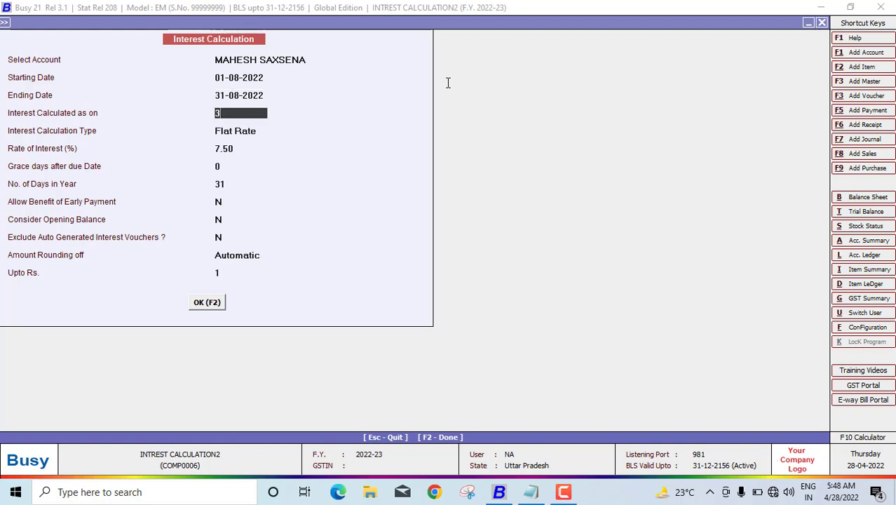
pyautogui.write('2022')
pyautogui.press('Return')
pyautogui.press('Return')
pyautogui.press('Return')
pyautogui.press('Return')
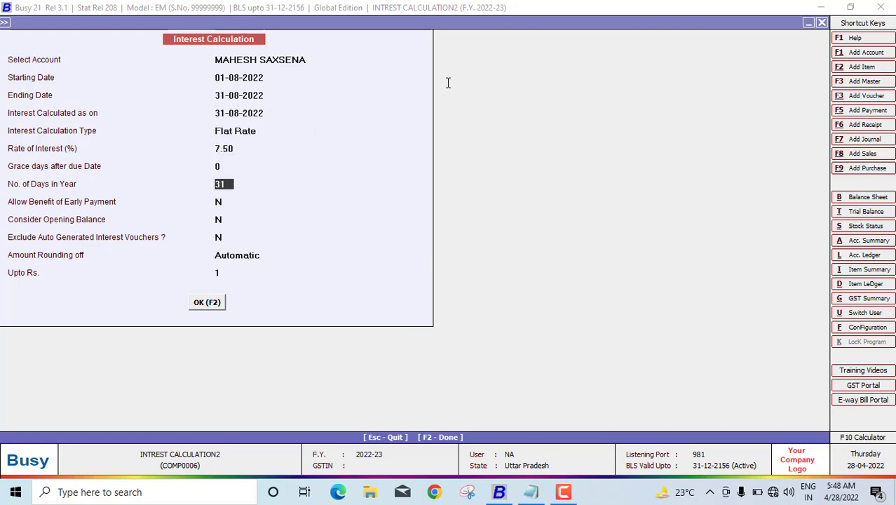
pyautogui.press('F2')
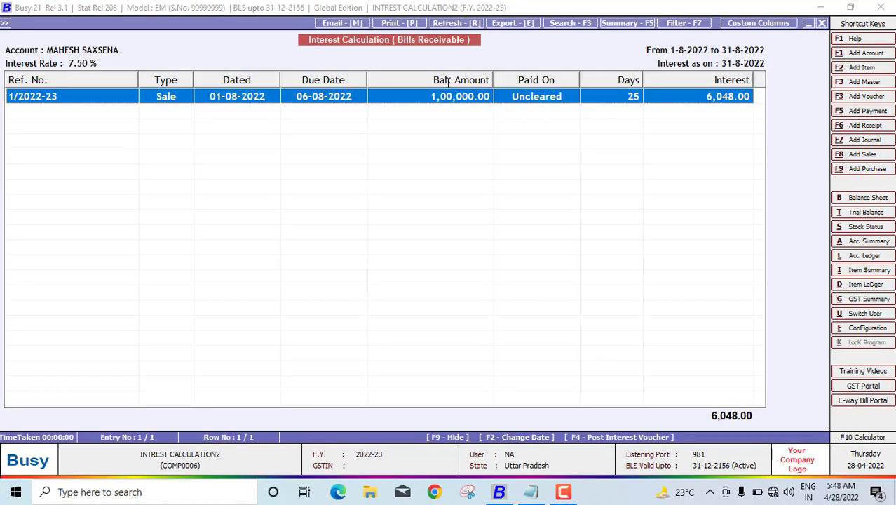
pyautogui.press('F4')
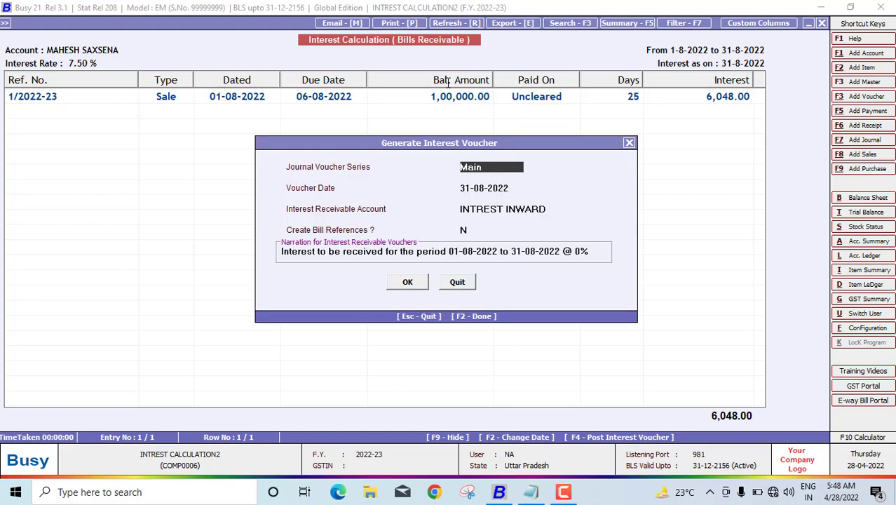
# Step: Accept the defaults to post the 6,048.00 interest voucher dated 31-08-2022, then exit the report
pyautogui.press('Return')
pyautogui.press('Return')
pyautogui.press('Return')
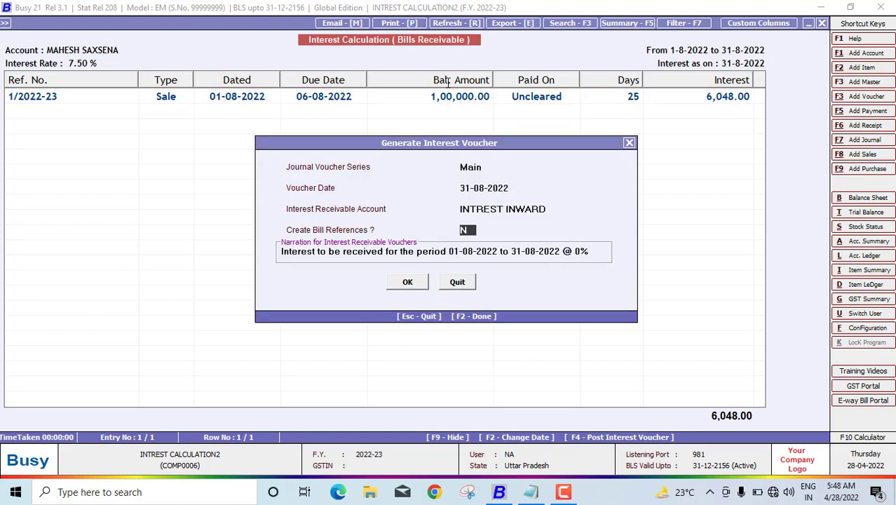
pyautogui.press('Return')
pyautogui.press('Return')
pyautogui.press('Return')
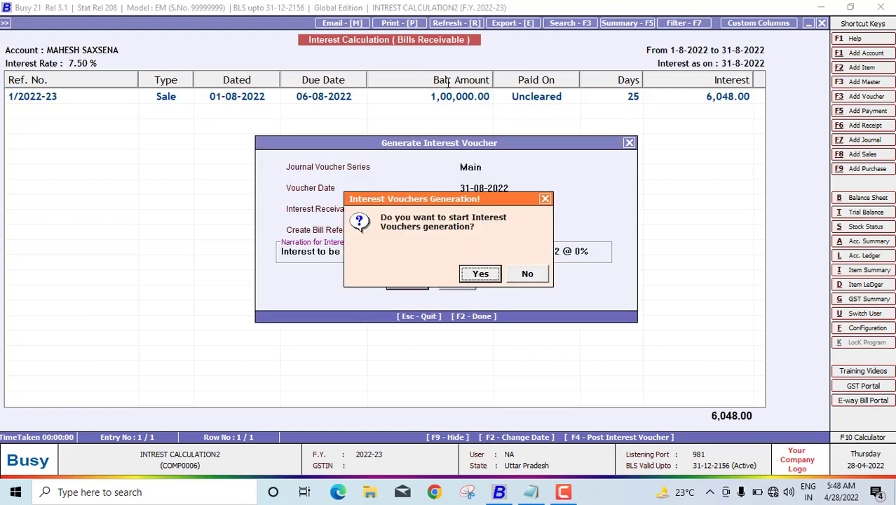
pyautogui.press('Return')
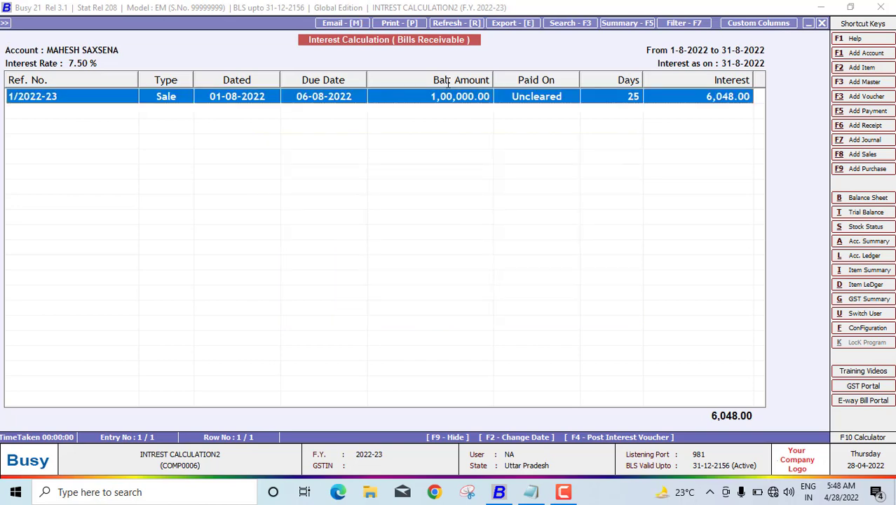
pyautogui.press('Escape')
pyautogui.press('Escape')
pyautogui.press('Escape')
pyautogui.press('Escape')
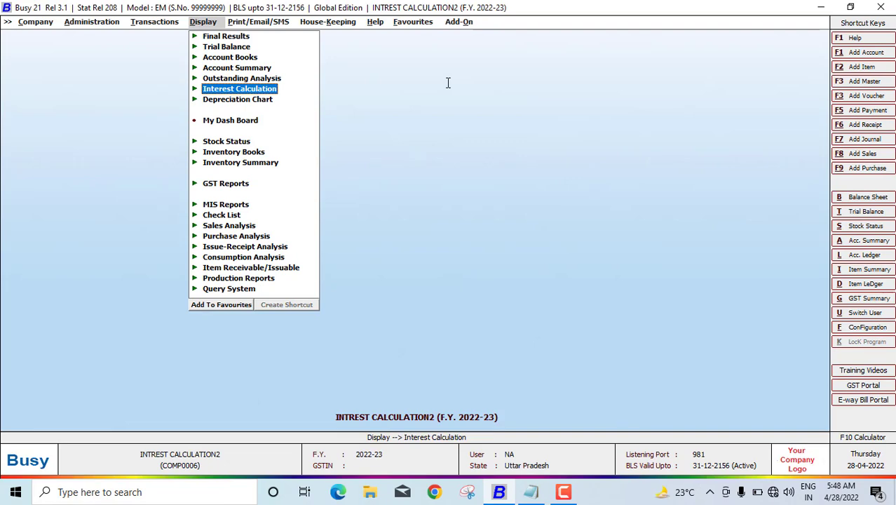
pyautogui.press('l')
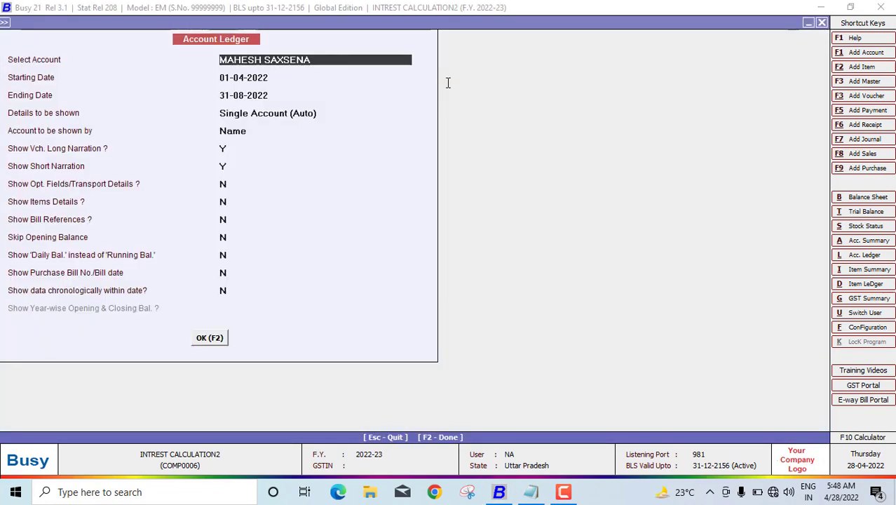
pyautogui.press('Return')
pyautogui.write('01-04-2')
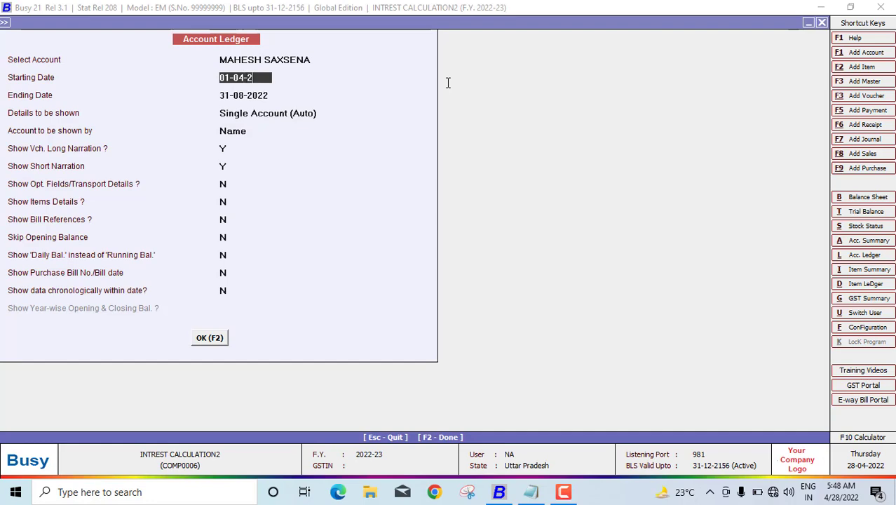
pyautogui.write('022')
pyautogui.press('Return')
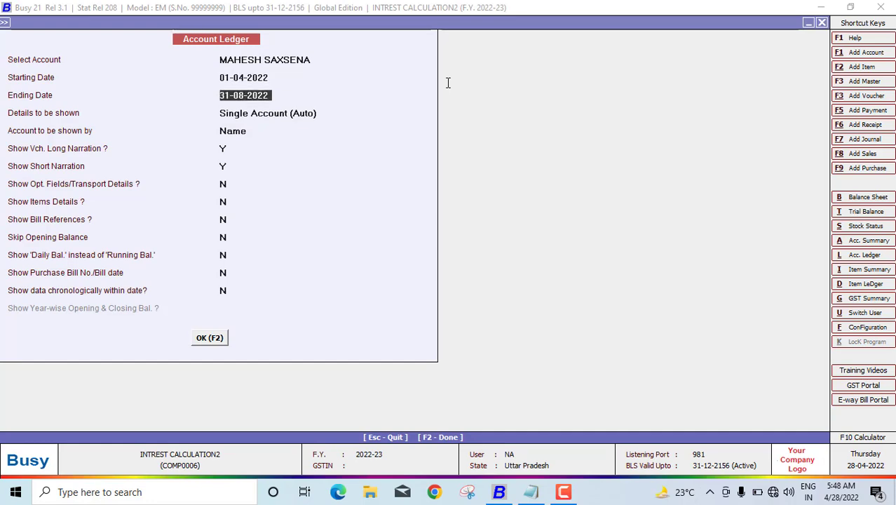
pyautogui.press('F2')
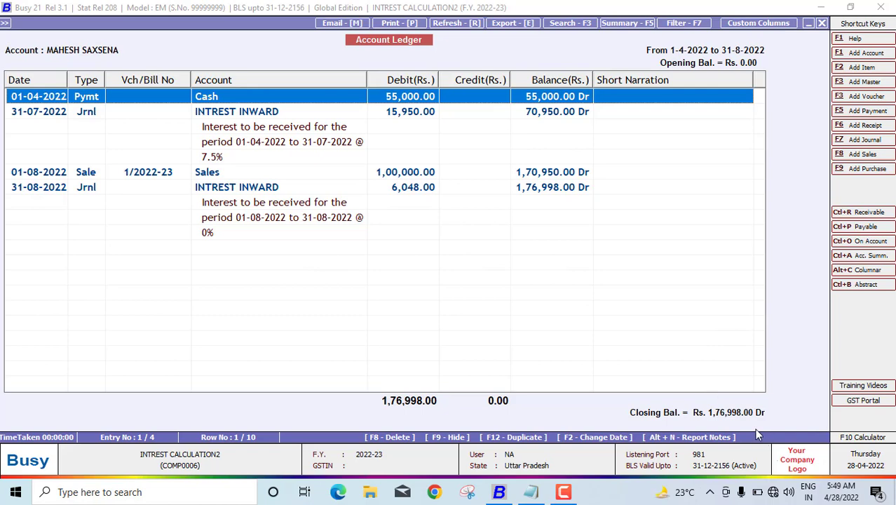
pyautogui.press('Escape')
pyautogui.press('Escape')
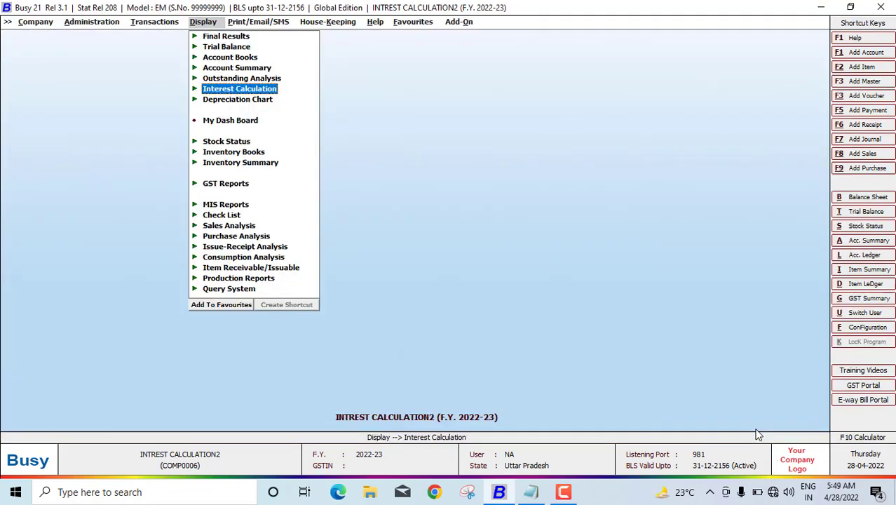